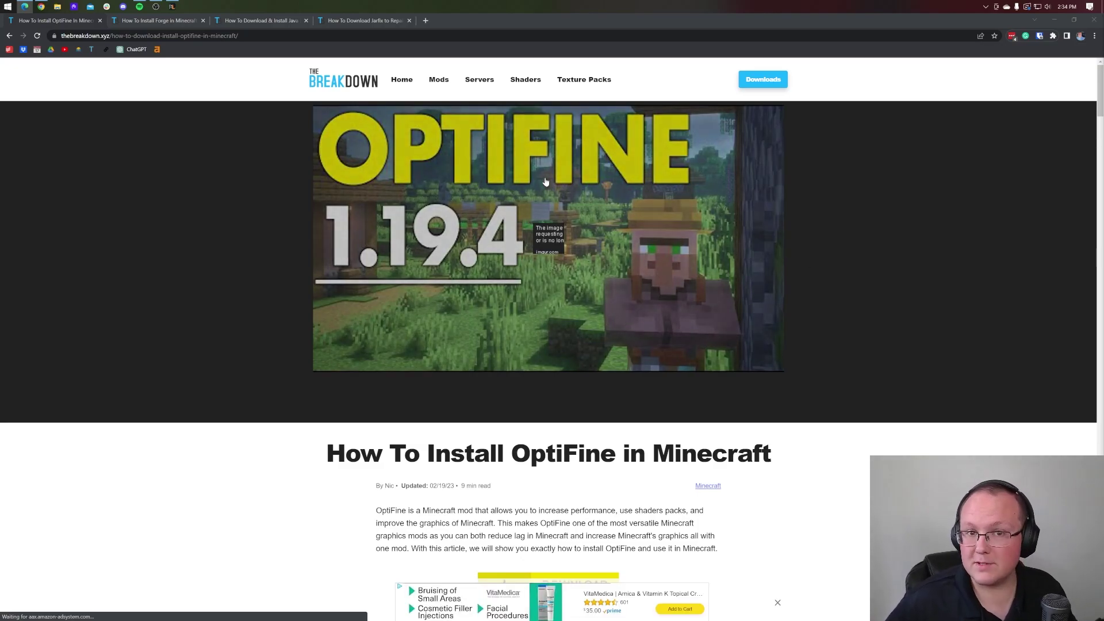
# - Look through the Forge and OptiFine installation guides, including the section on using OptiFine with Forge
pyautogui.click(152, 21)
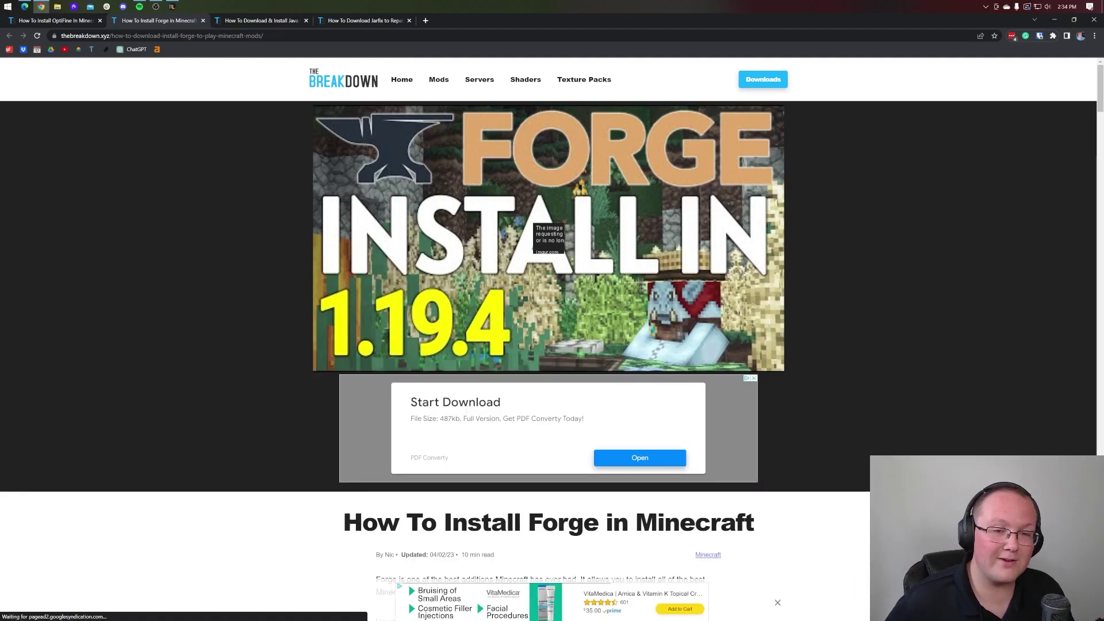
pyautogui.click(57, 22)
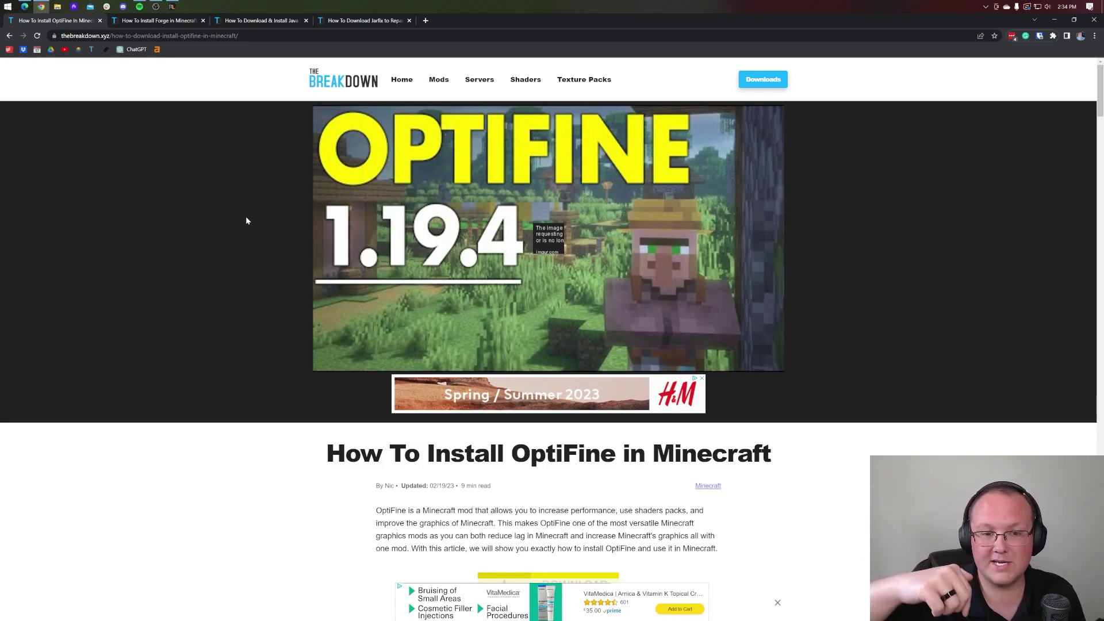
pyautogui.scroll(-8, 267, 204)
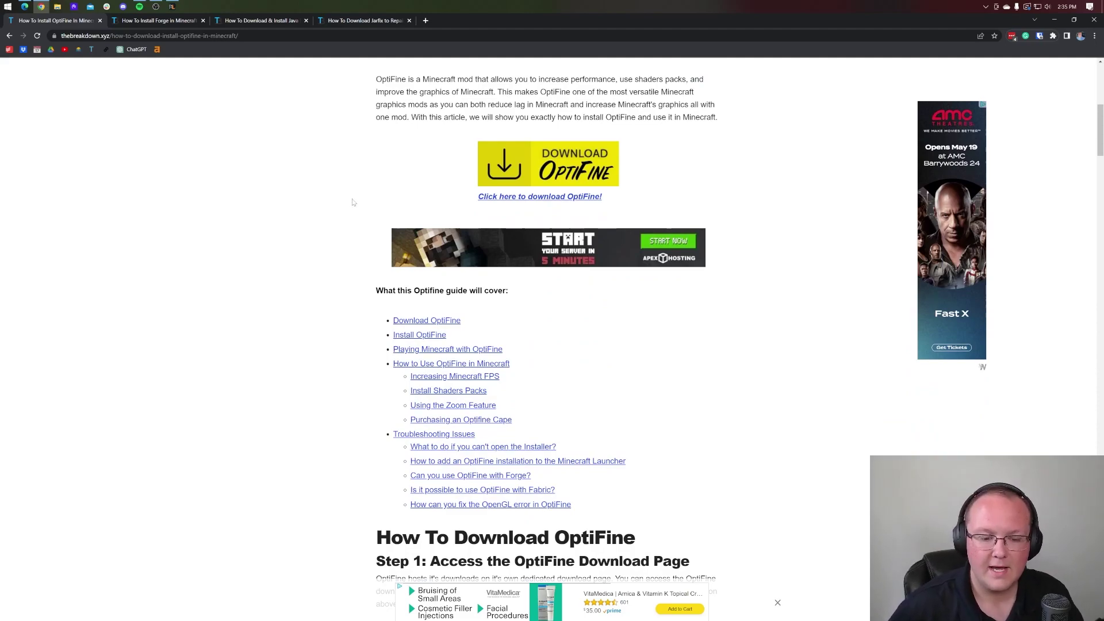
pyautogui.scroll(-1, 351, 202)
pyautogui.click(462, 437)
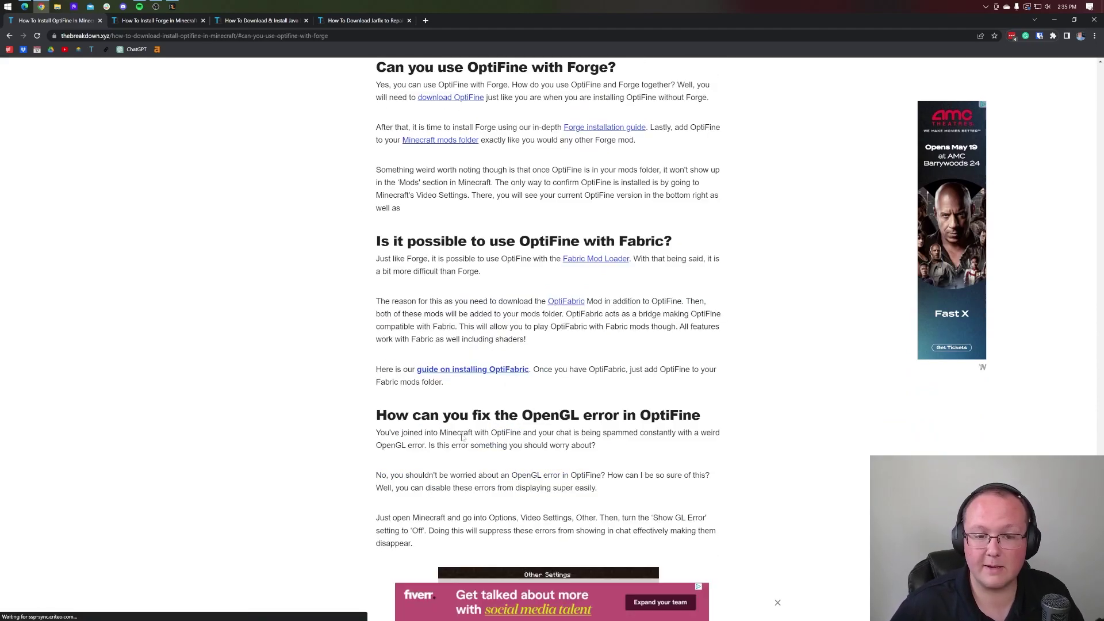
pyautogui.scroll(7, 477, 408)
pyautogui.scroll(20, 477, 408)
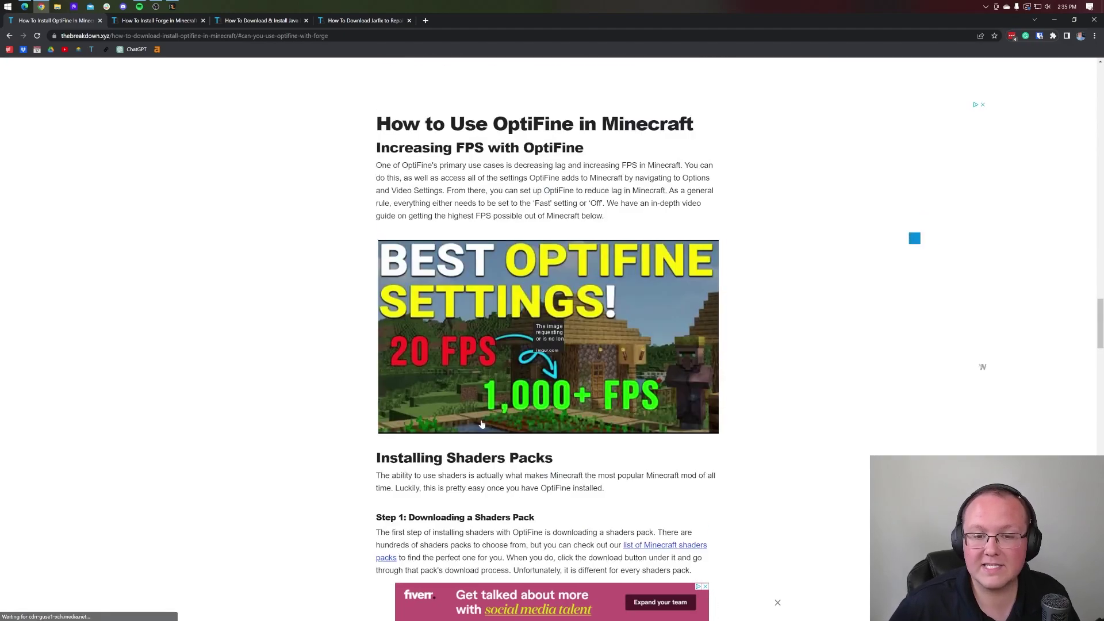
pyautogui.scroll(-4, 549, 265)
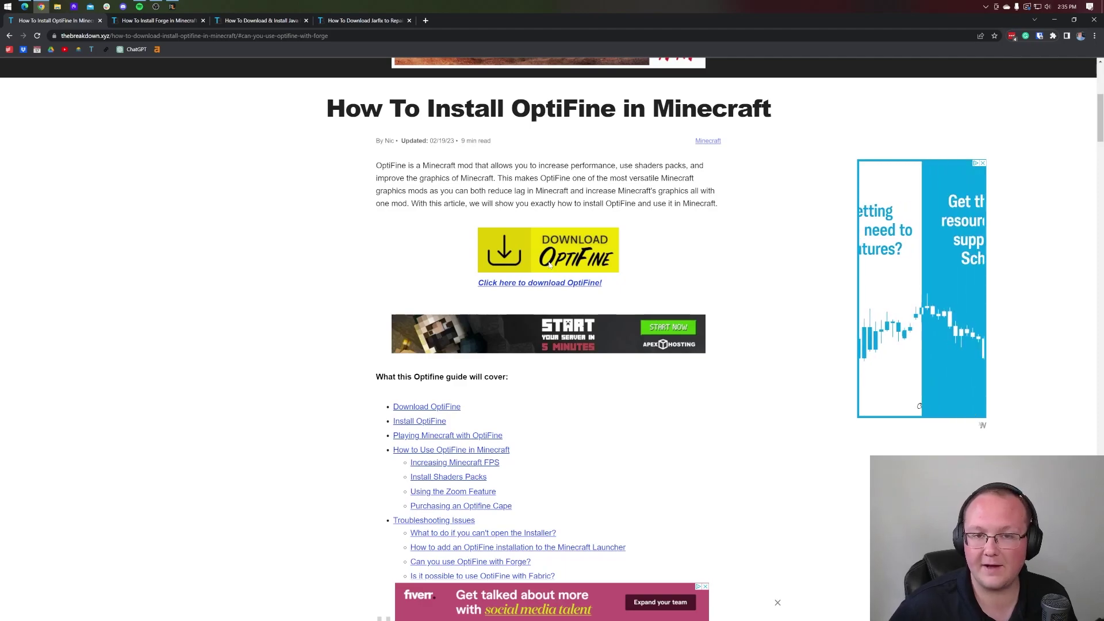
# - Open the OptiFine download page from the guide and check which Forge version the Minecraft 1.19.4 build is listed for
pyautogui.click(548, 264)
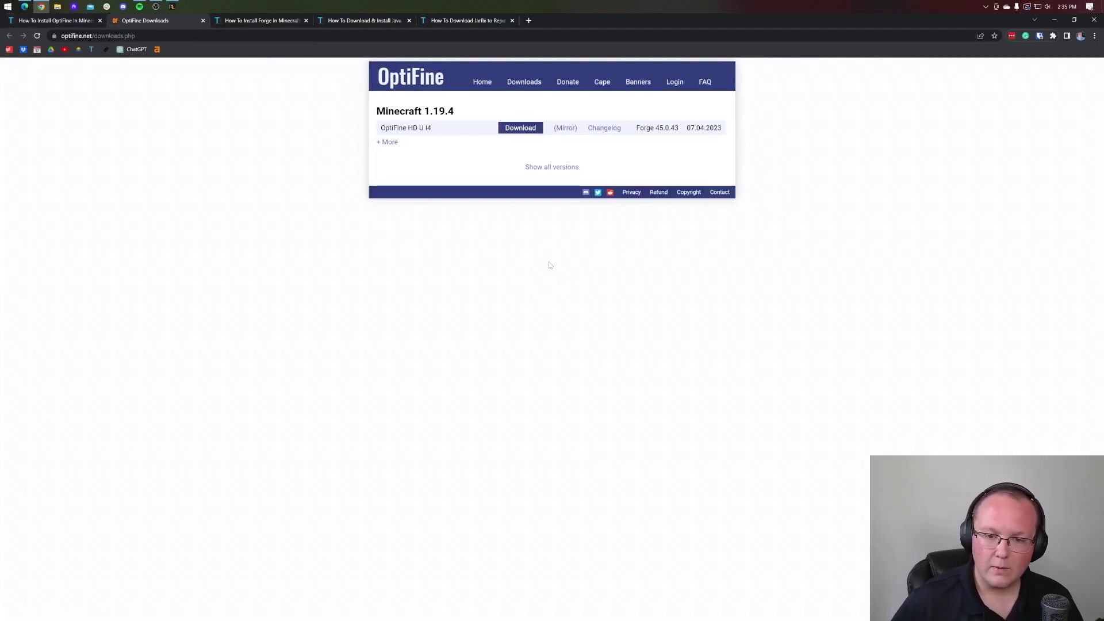
pyautogui.moveTo(636, 132); pyautogui.dragTo(681, 135)
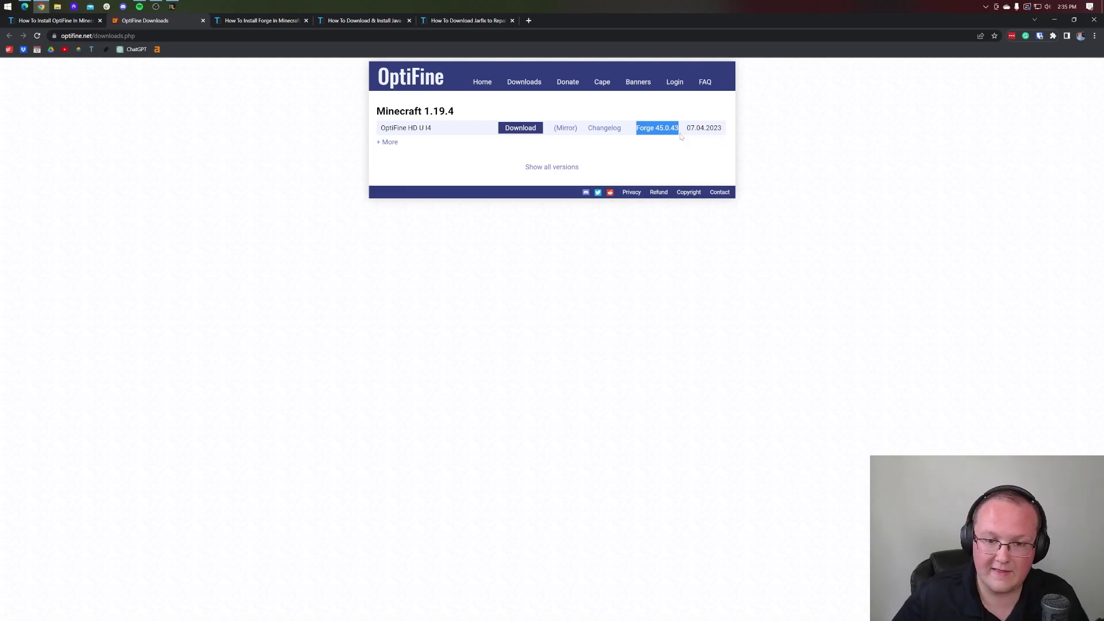
pyautogui.click(656, 147)
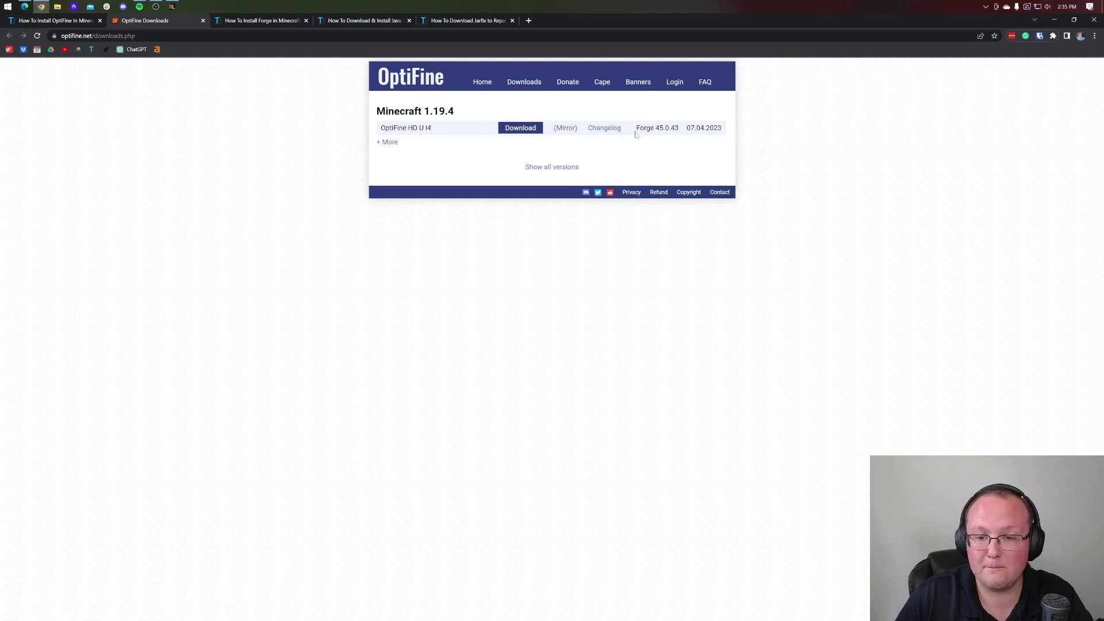
pyautogui.moveTo(636, 134); pyautogui.dragTo(681, 131)
pyautogui.click(675, 150)
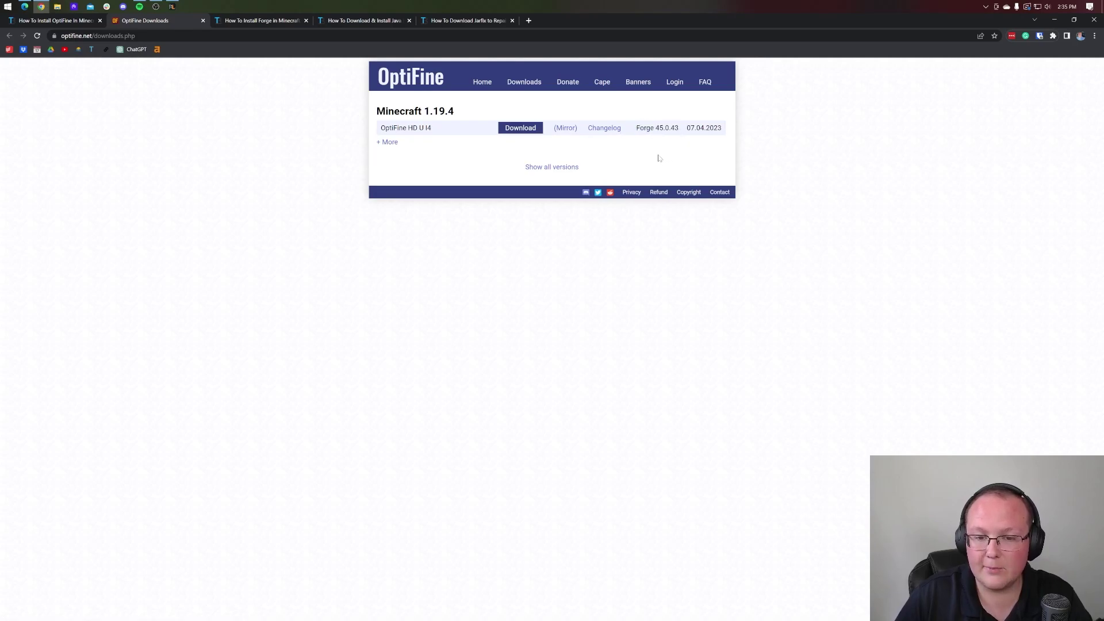
# - Download OptiFine 1.19.4 HD U I4 through its mirror page
pyautogui.click(566, 129)
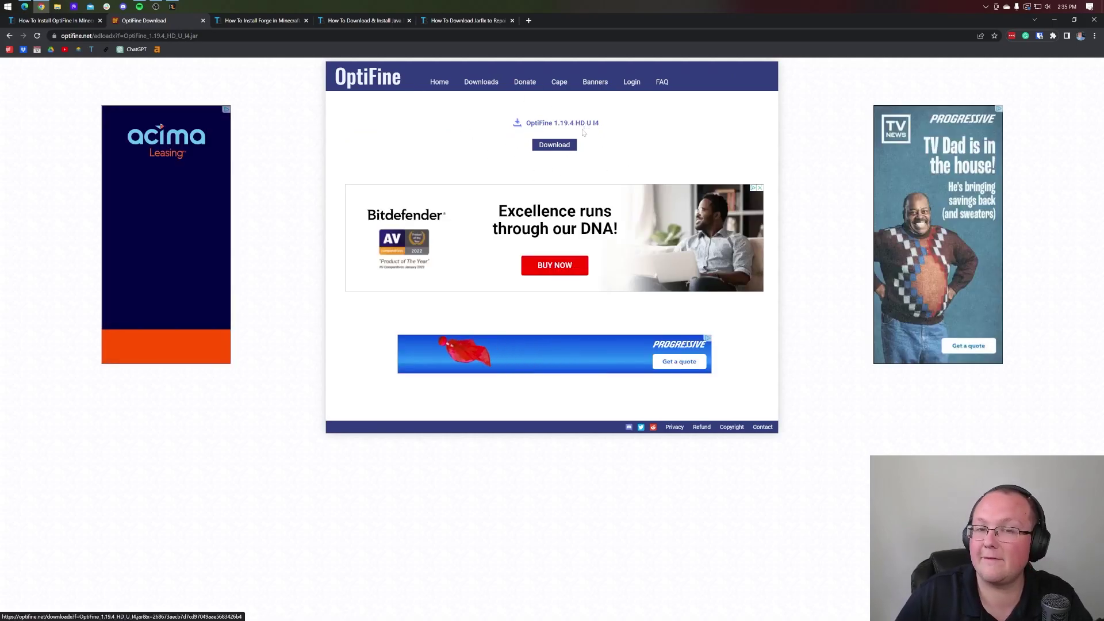
pyautogui.click(555, 146)
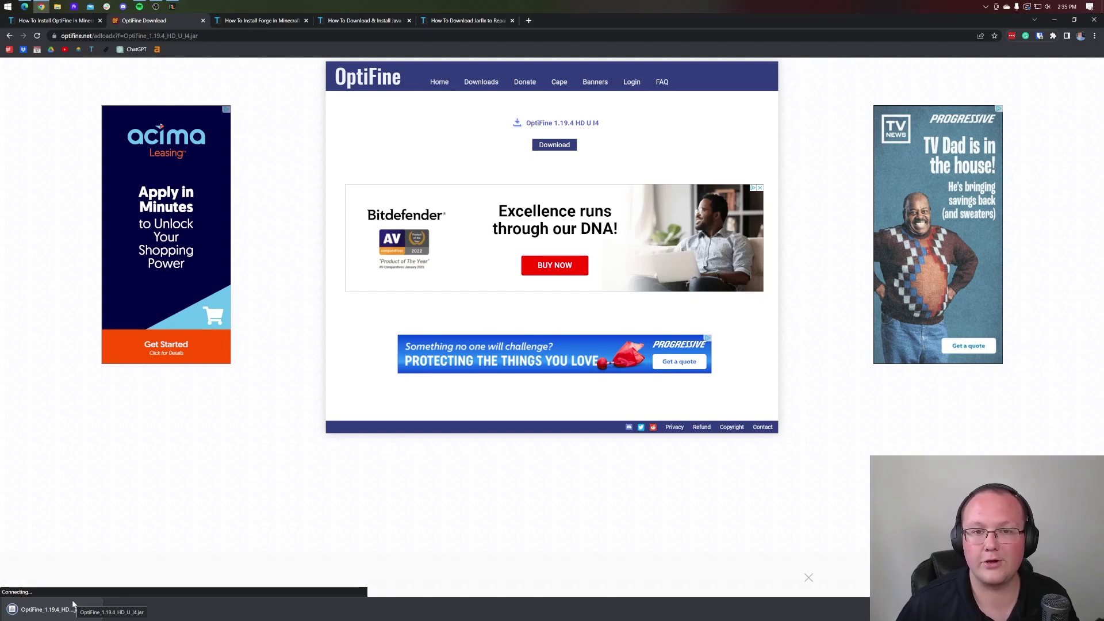
# - Go to the Forge installation guide, review what it covers, and open the Forge download page from it
pyautogui.click(262, 20)
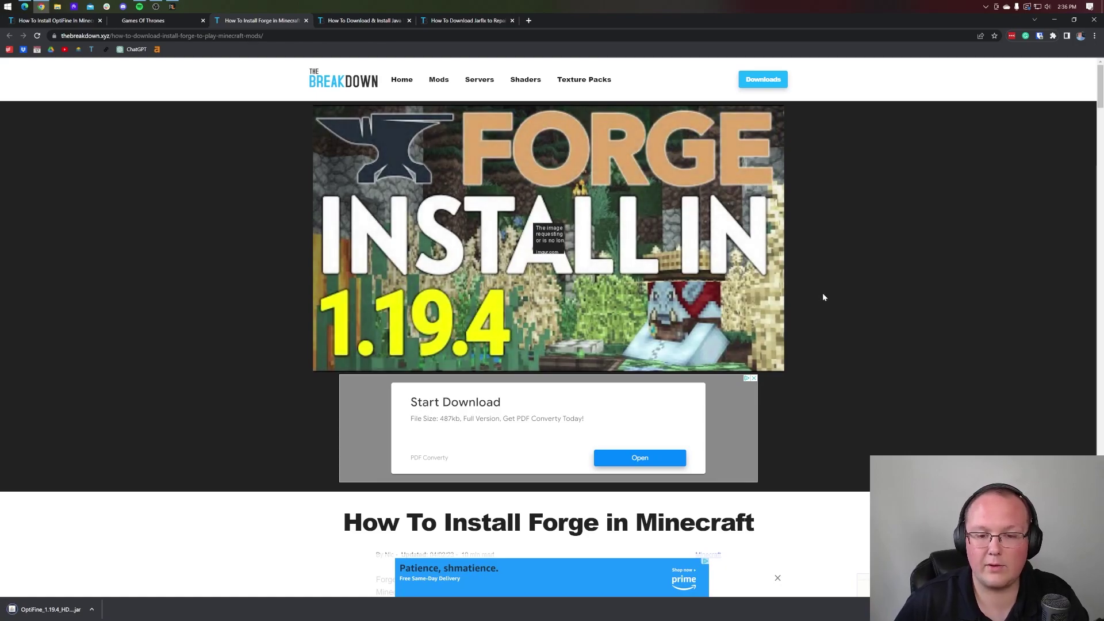
pyautogui.scroll(-8, 822, 292)
pyautogui.scroll(-4, 814, 323)
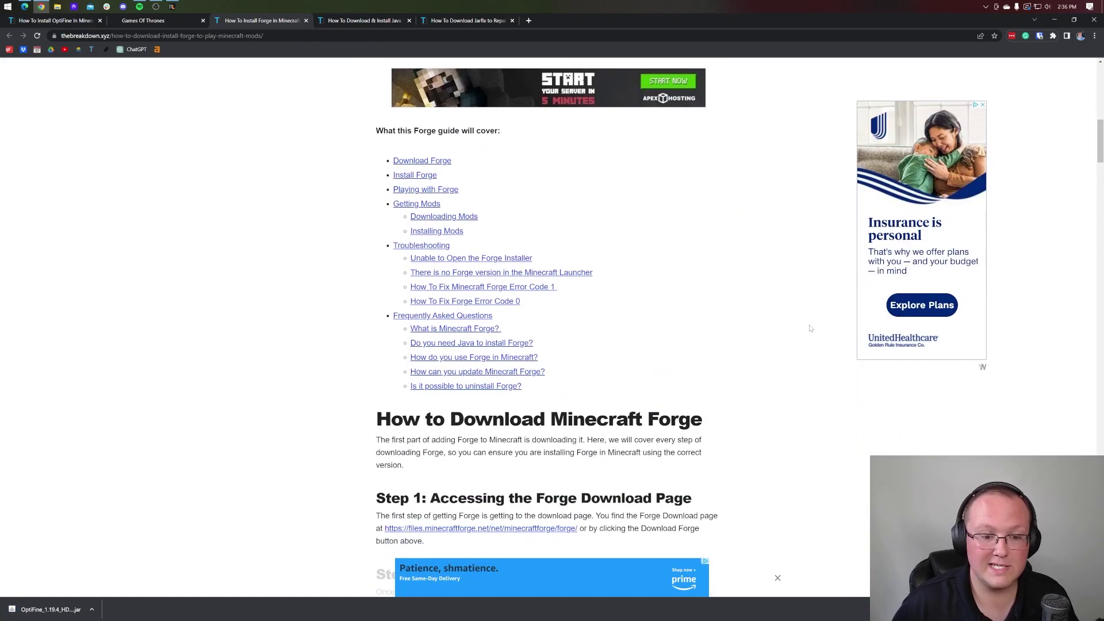
pyautogui.scroll(-3, 810, 328)
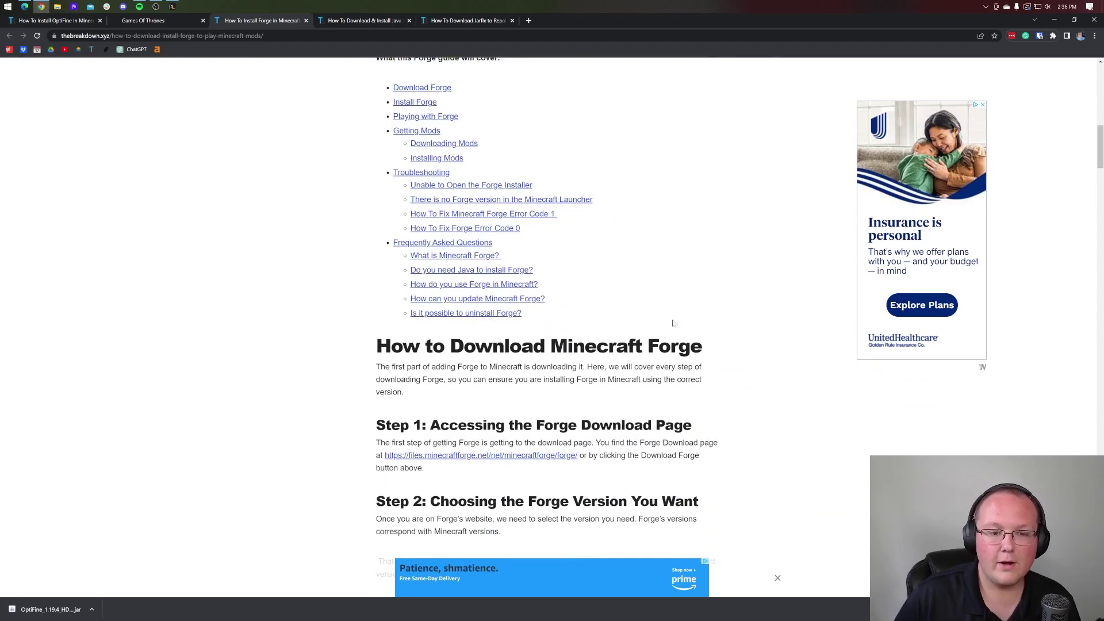
pyautogui.scroll(6, 799, 330)
pyautogui.scroll(2, 799, 331)
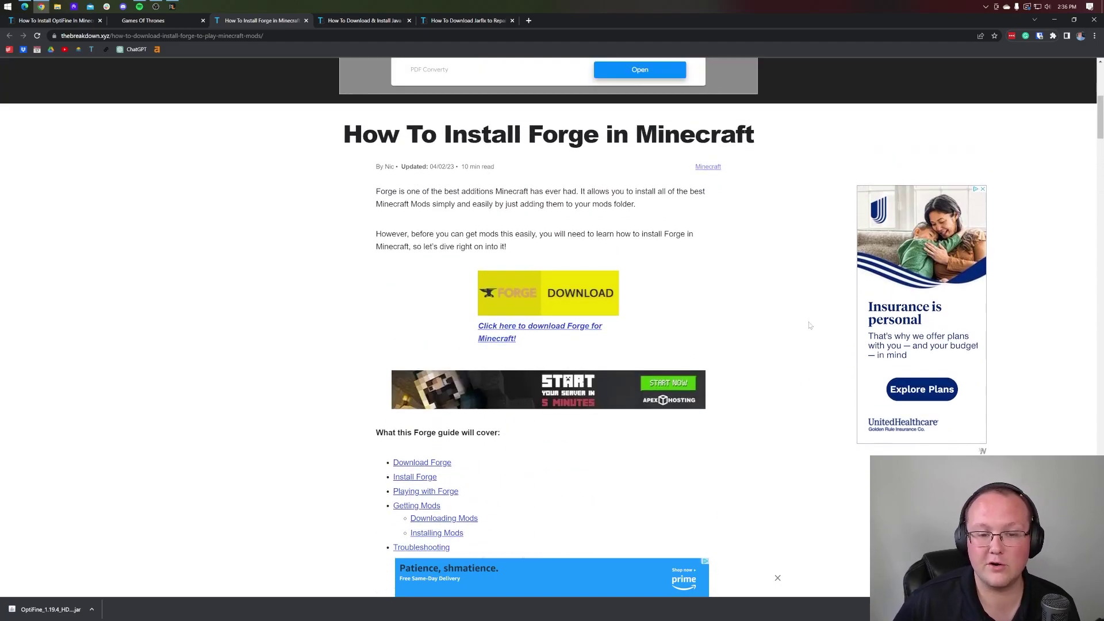
pyautogui.scroll(-4, 808, 323)
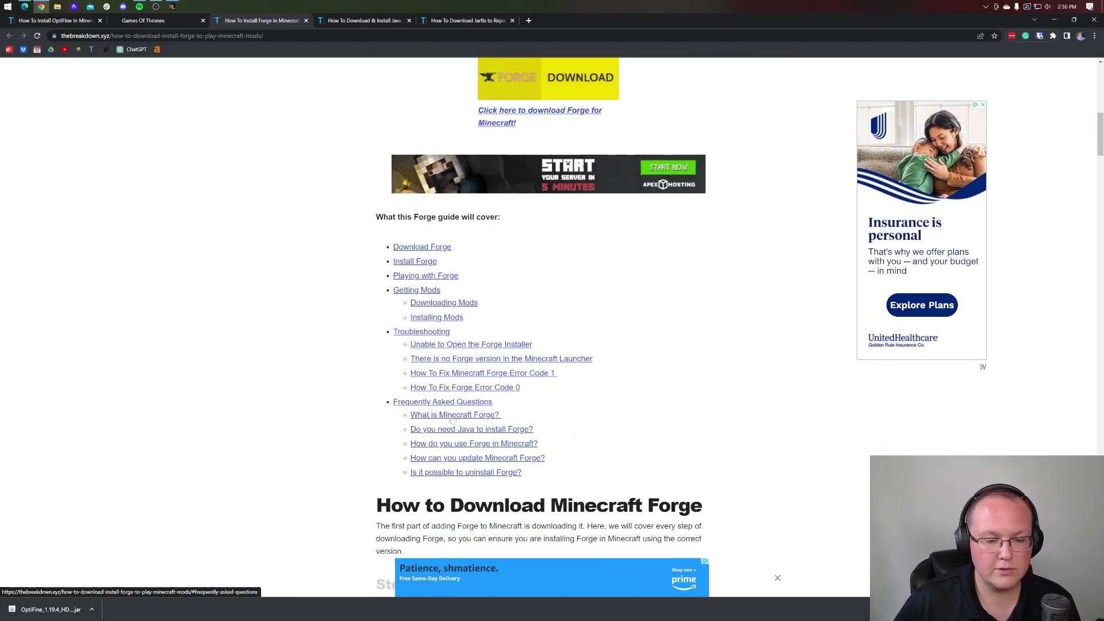
pyautogui.scroll(3, 644, 450)
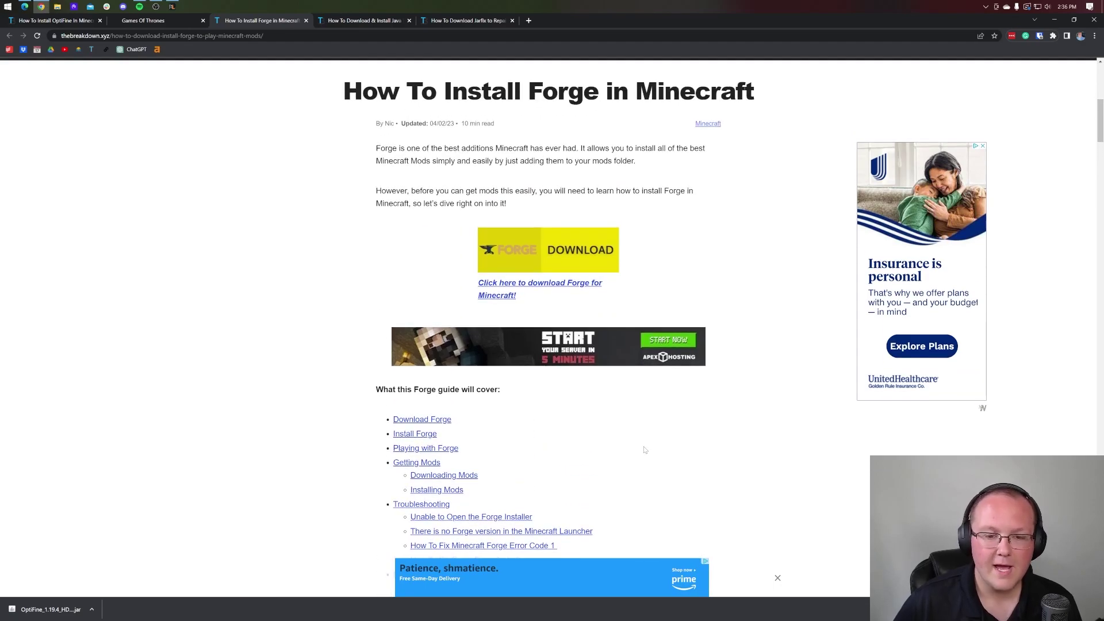
pyautogui.click(544, 255)
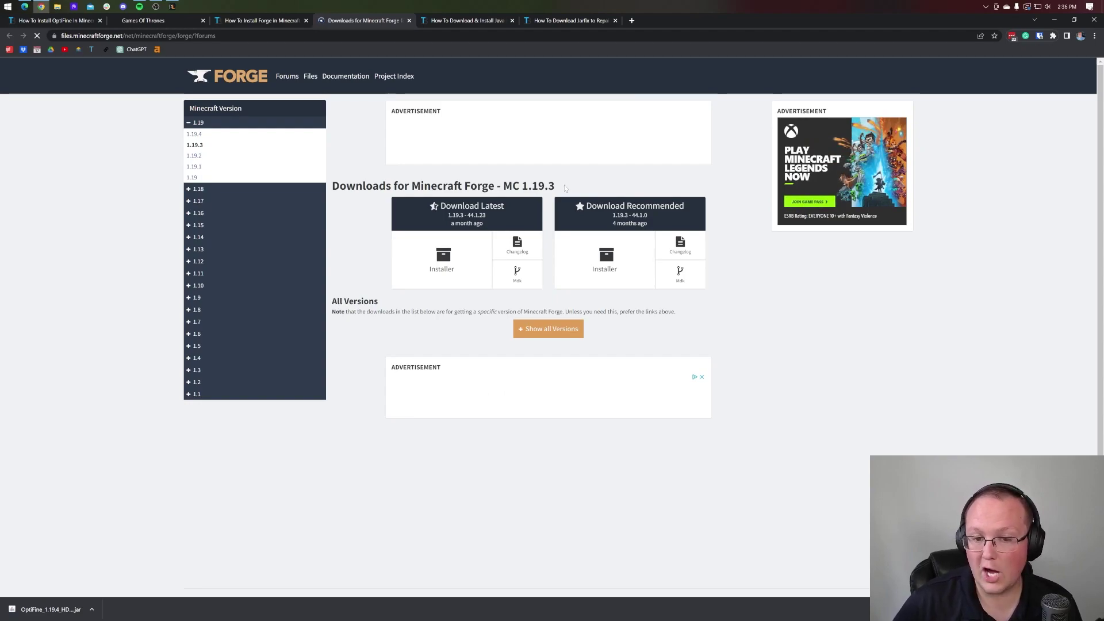
# - Show the Forge downloads for Minecraft 1.19.4 and check the version number of the latest build
pyautogui.moveTo(569, 186); pyautogui.dragTo(520, 192)
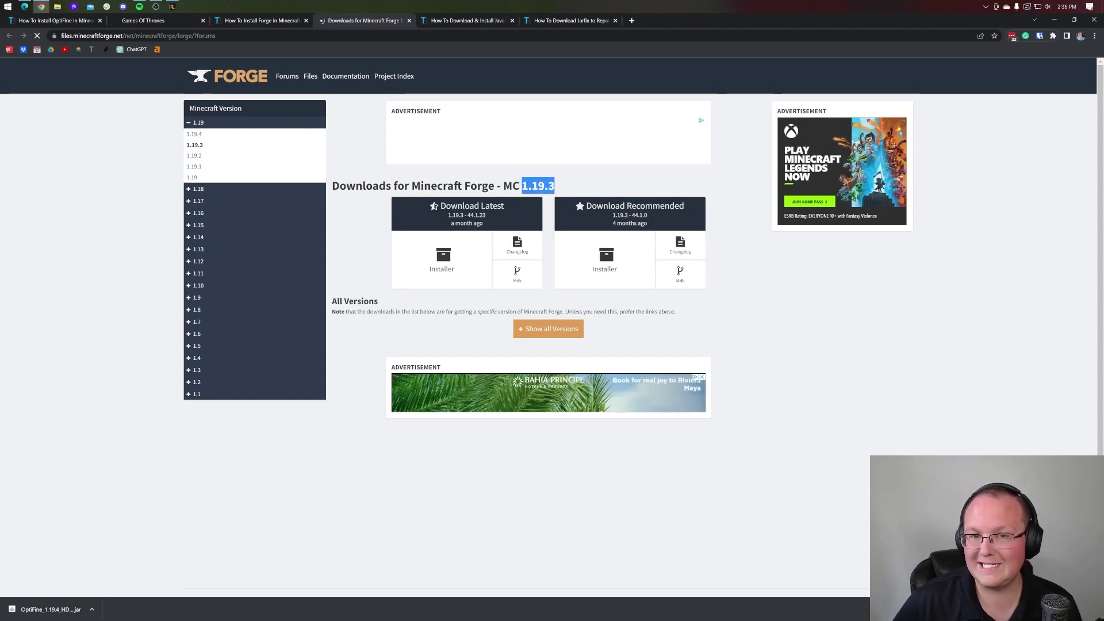
pyautogui.click(199, 136)
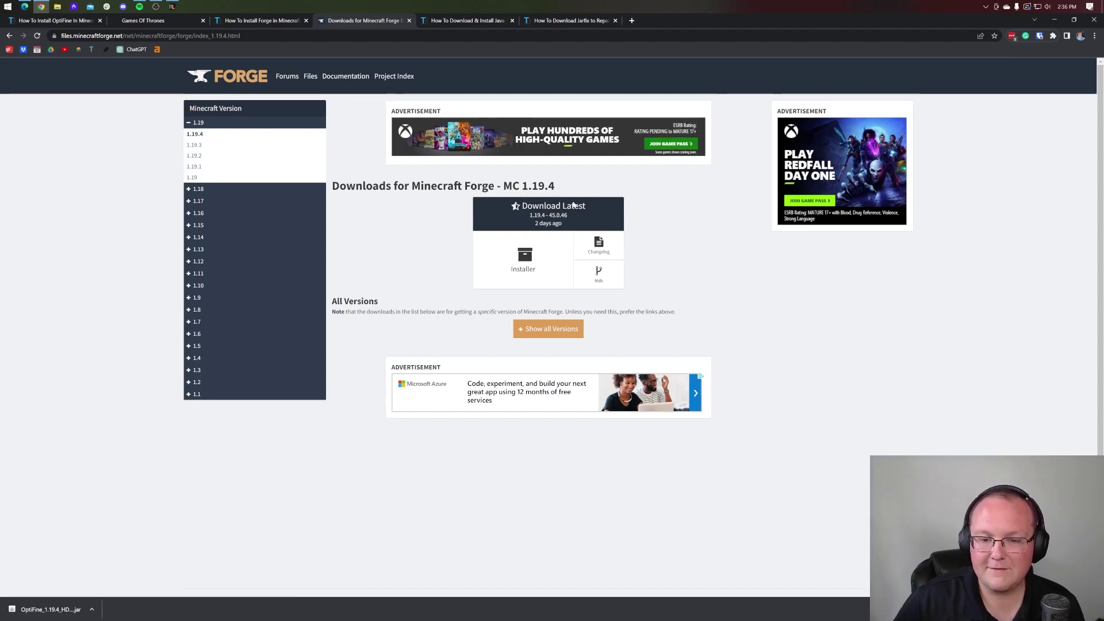
pyautogui.doubleClick(557, 215)
pyautogui.moveTo(546, 215); pyautogui.dragTo(548, 214)
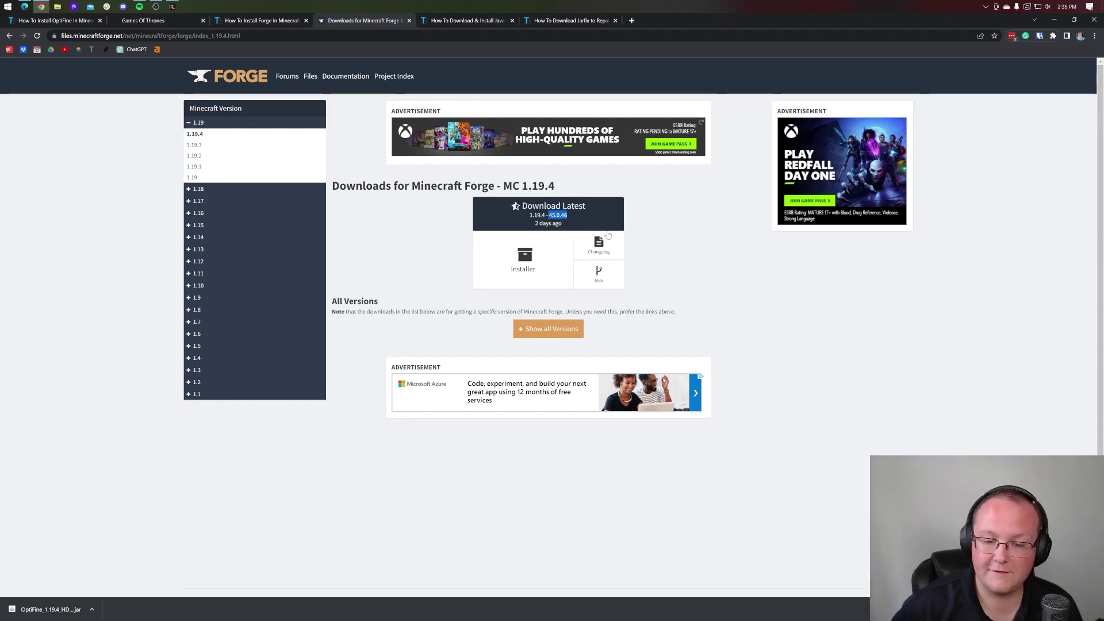
# - List all Forge versions for Minecraft 1.19.4 and download the 45.0.43 installer, skipping the ad page
pyautogui.click(568, 329)
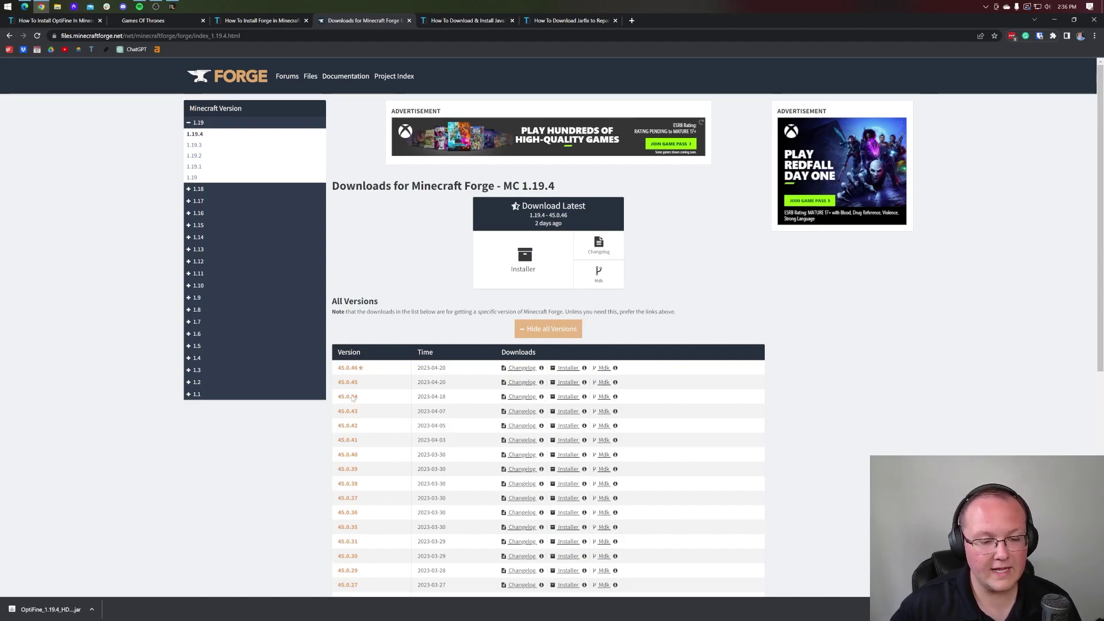
pyautogui.scroll(-2, 356, 379)
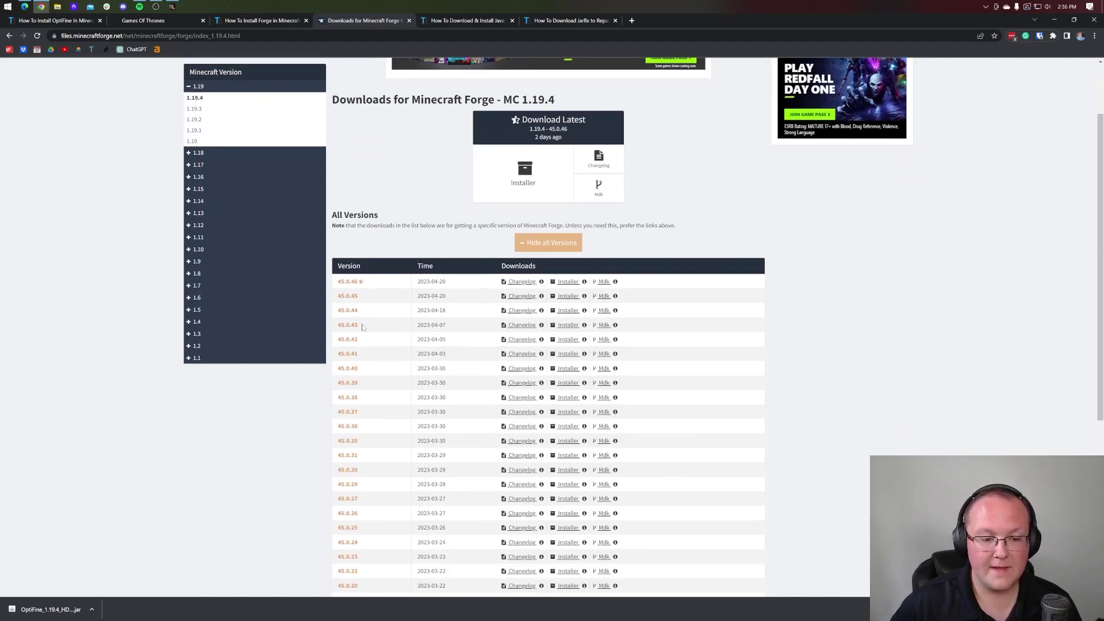
pyautogui.moveTo(363, 327); pyautogui.dragTo(338, 327)
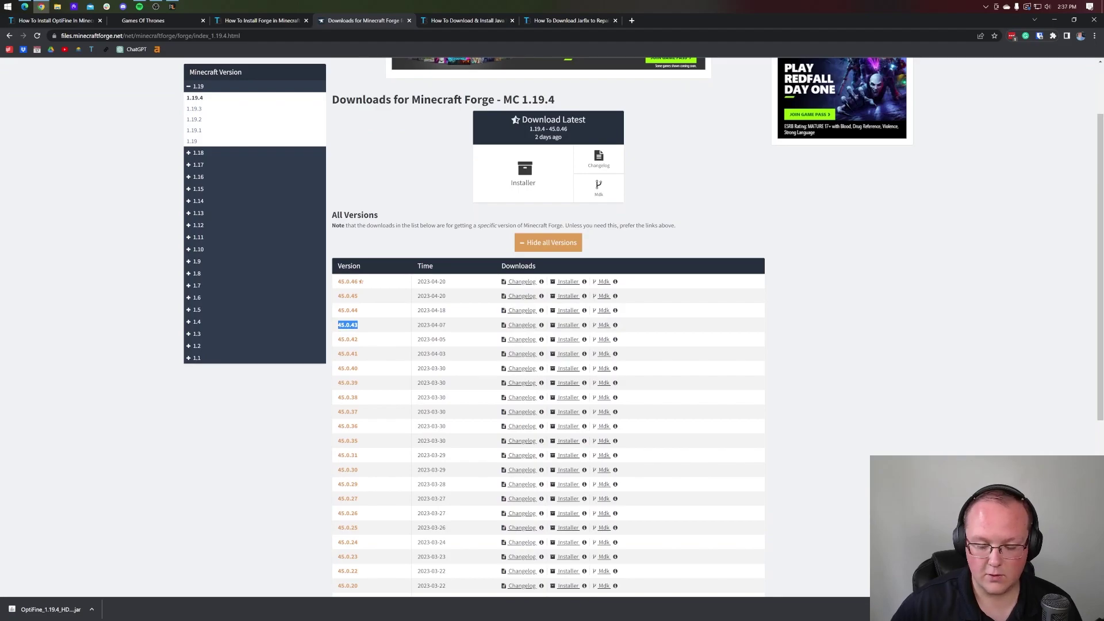
pyautogui.click(361, 328)
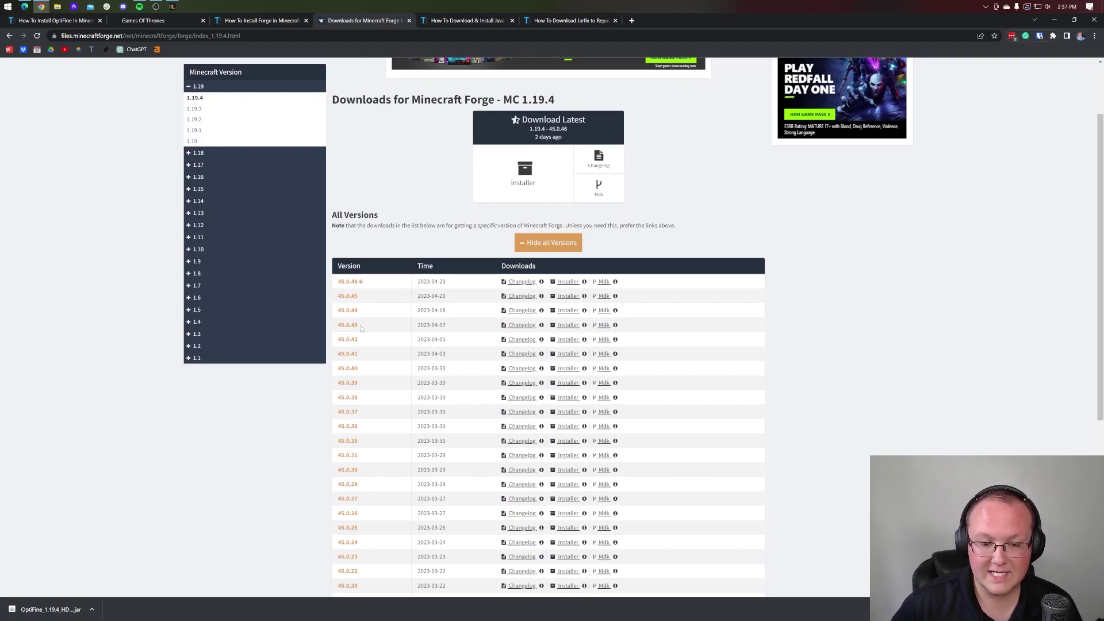
pyautogui.click(563, 328)
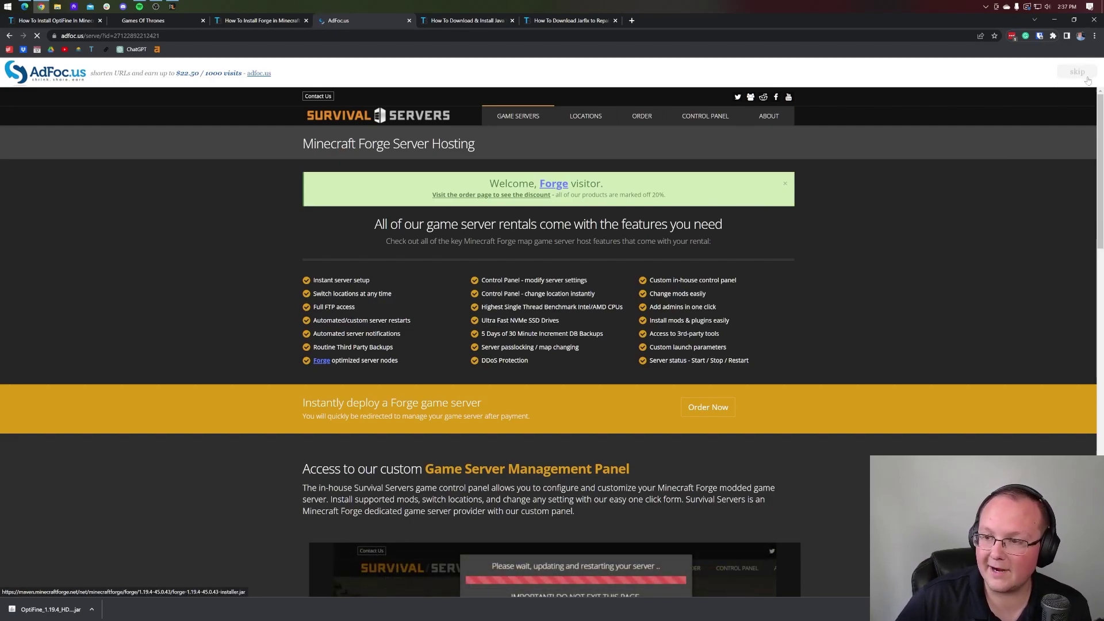
pyautogui.click(1070, 74)
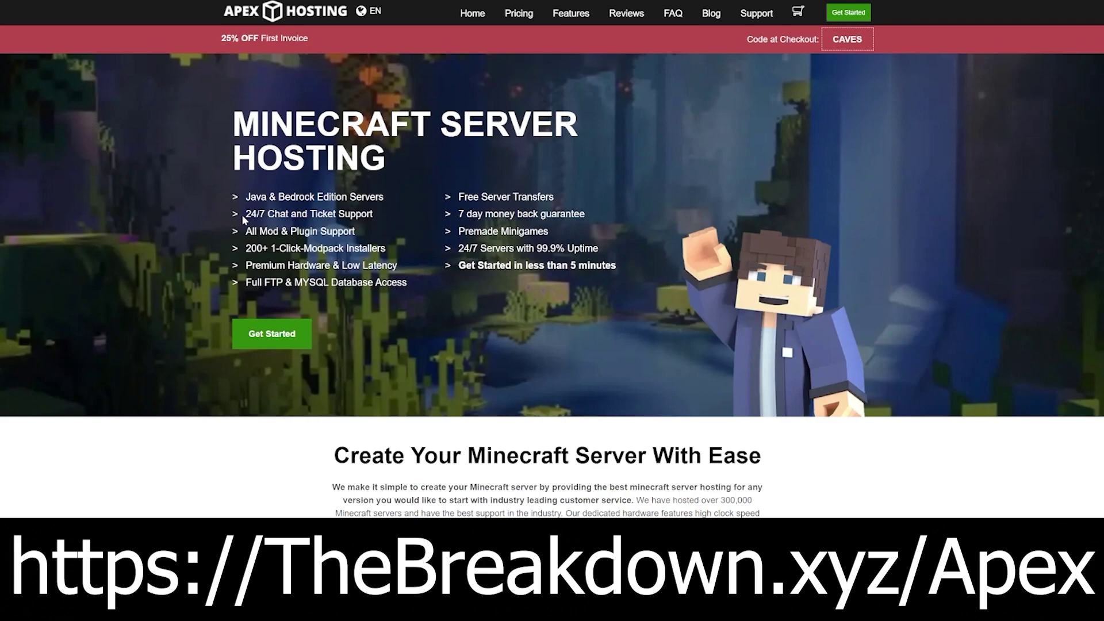
# - Review the Minecraft server hosting features on the Apex Hosting page
pyautogui.moveTo(244, 219); pyautogui.dragTo(397, 266)
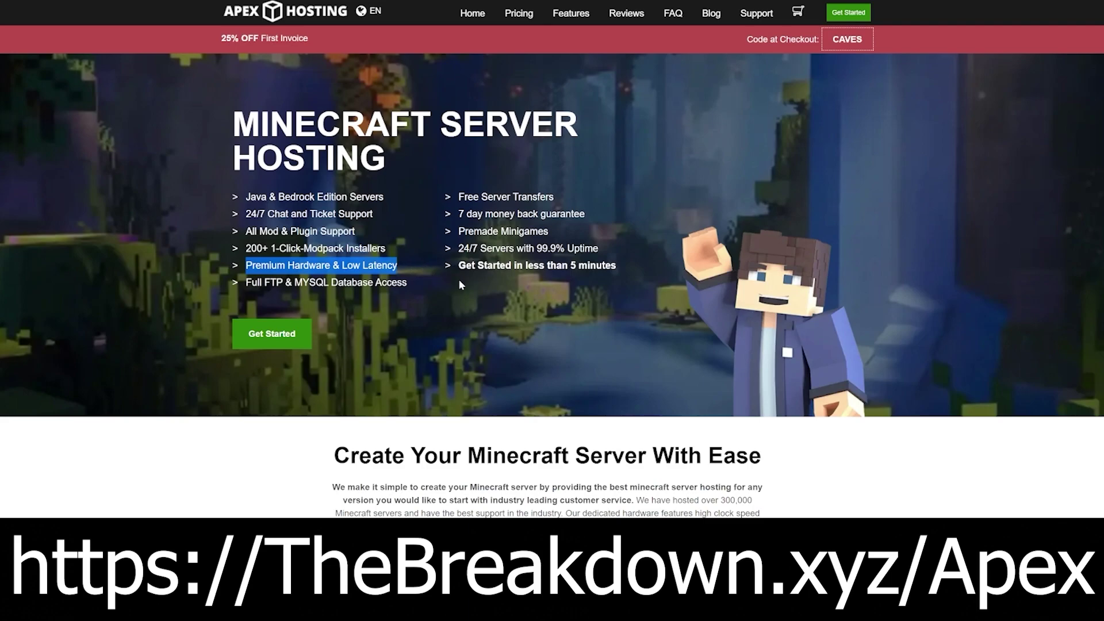
pyautogui.moveTo(458, 266); pyautogui.dragTo(615, 265)
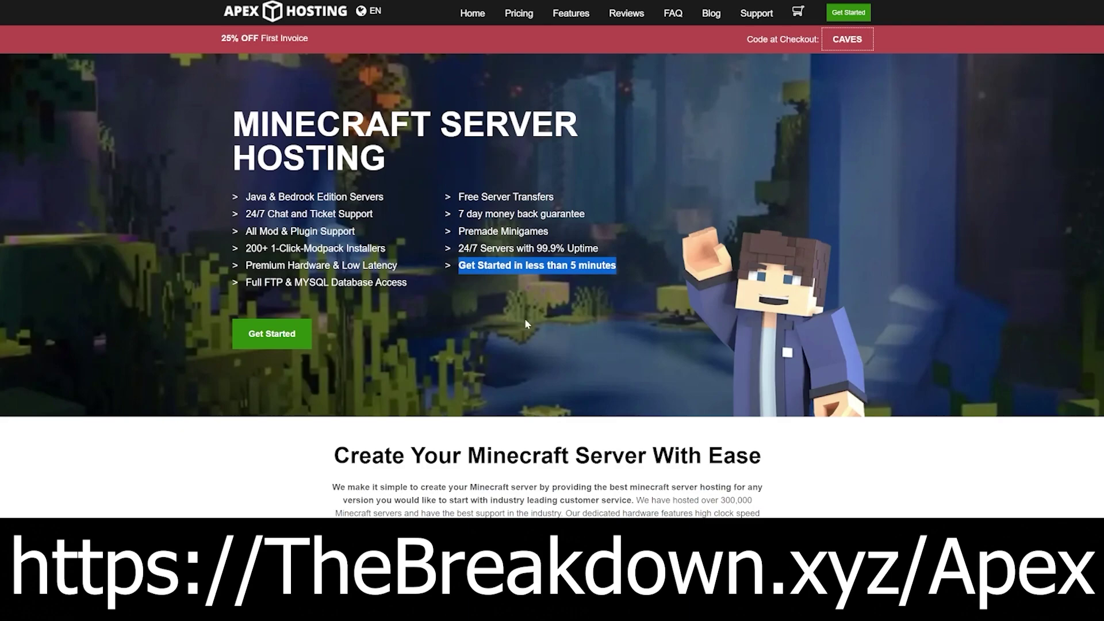
pyautogui.scroll(-6, 525, 324)
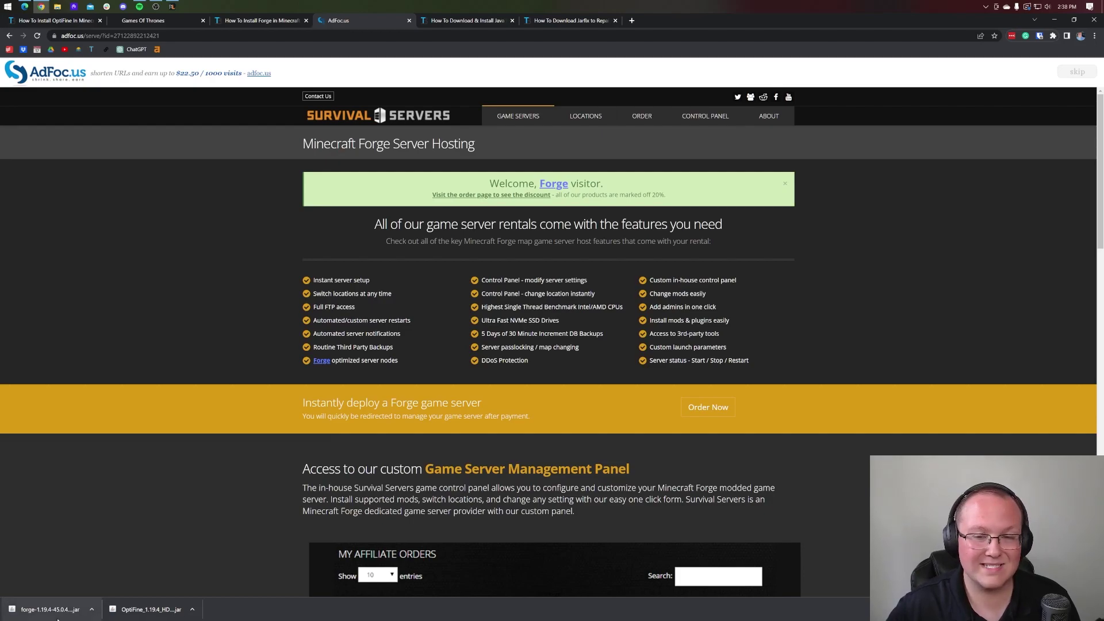
# - Minimize the browser and open the Downloads folder through a Windows search for "down"
pyautogui.click(495, 23)
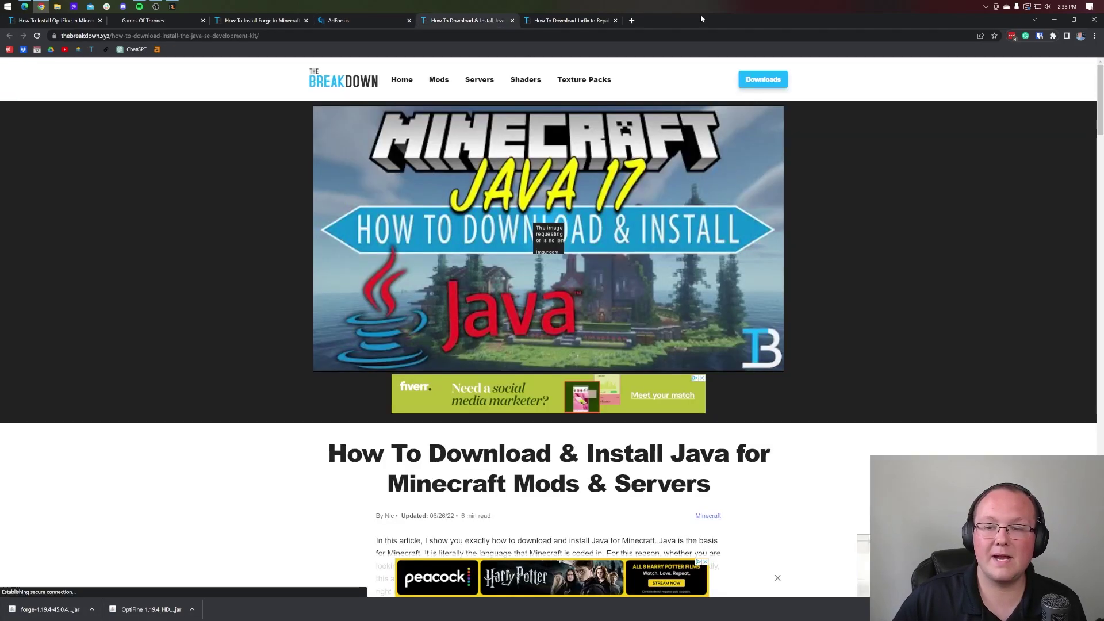
pyautogui.click(1060, 23)
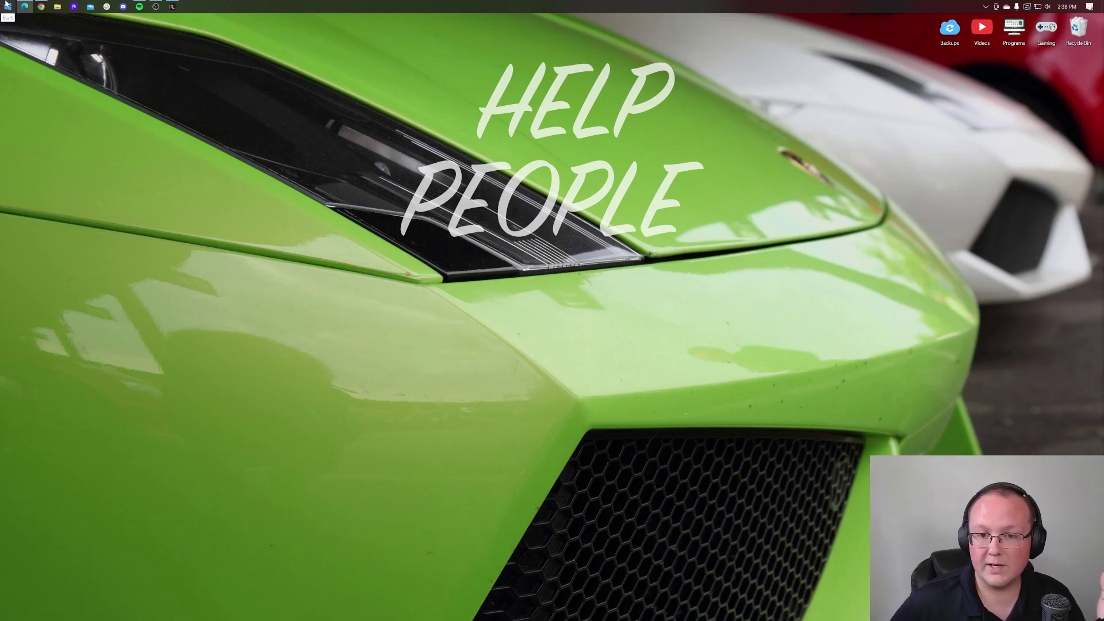
pyautogui.click(7, 4)
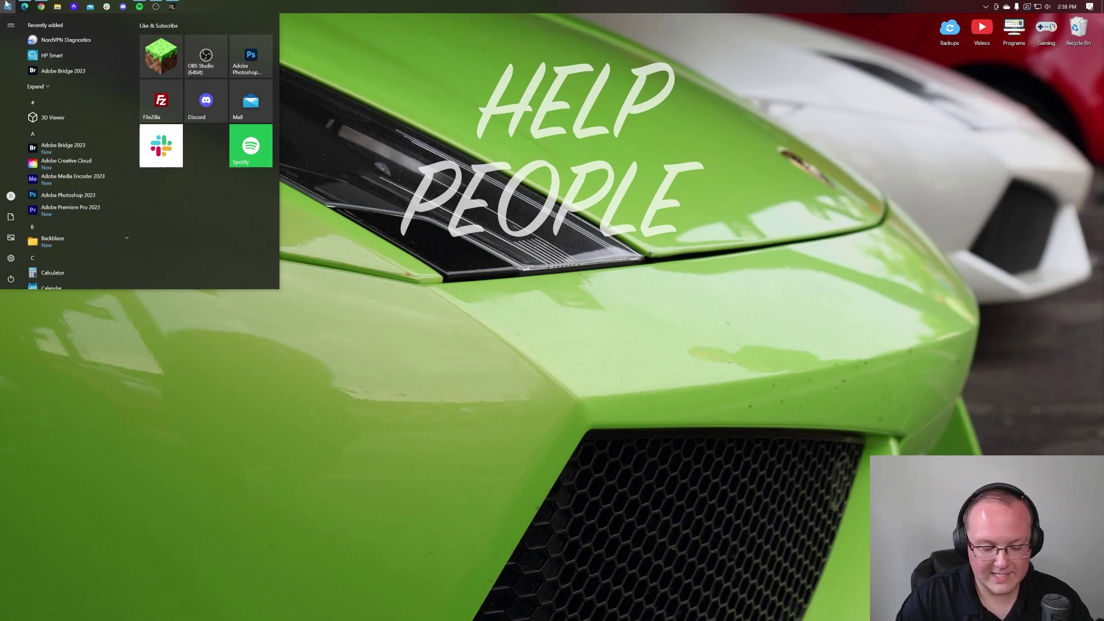
pyautogui.write('down')
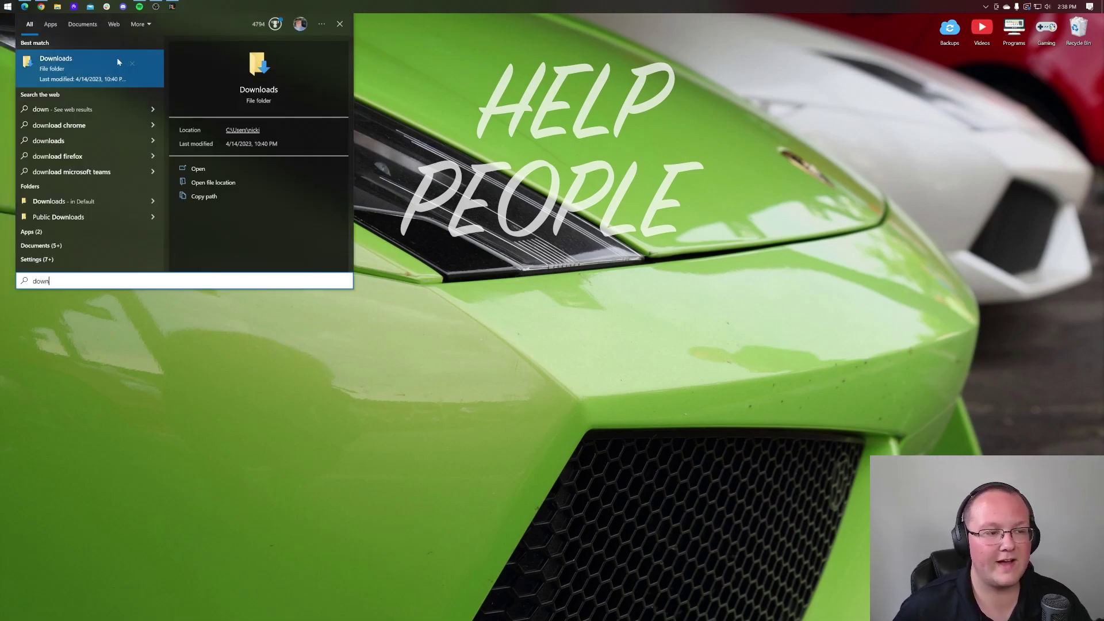
pyautogui.click(87, 71)
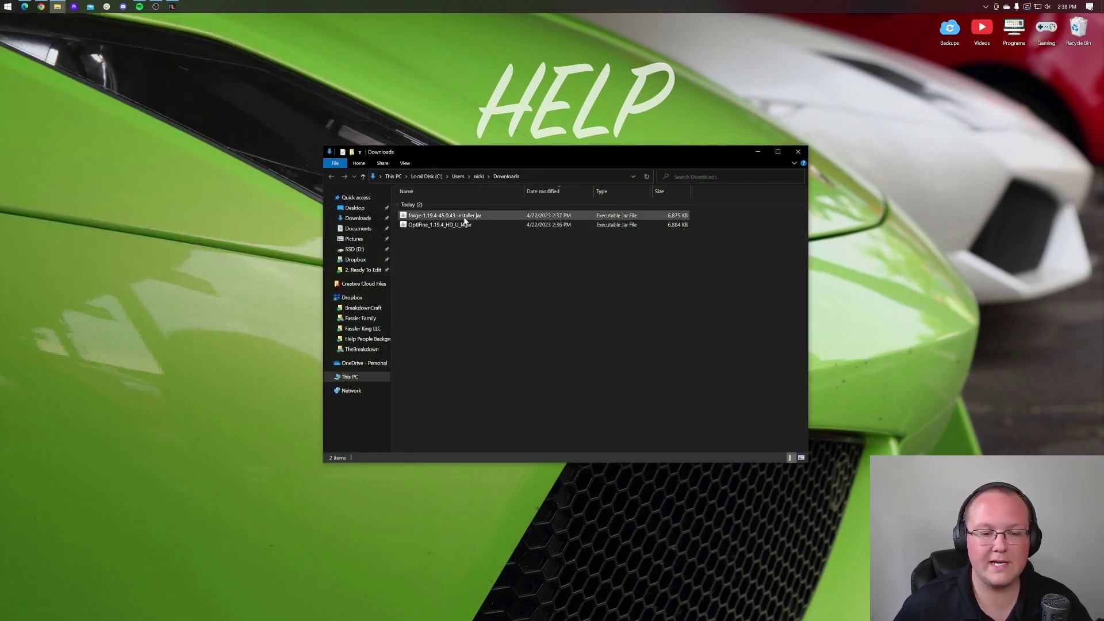
# - Move the Forge installer and the OptiFine jar from Downloads to the desktop and close the folder window
pyautogui.click(452, 226)
pyautogui.keyDown('shift'); pyautogui.click(437, 215); pyautogui.keyUp('shift')
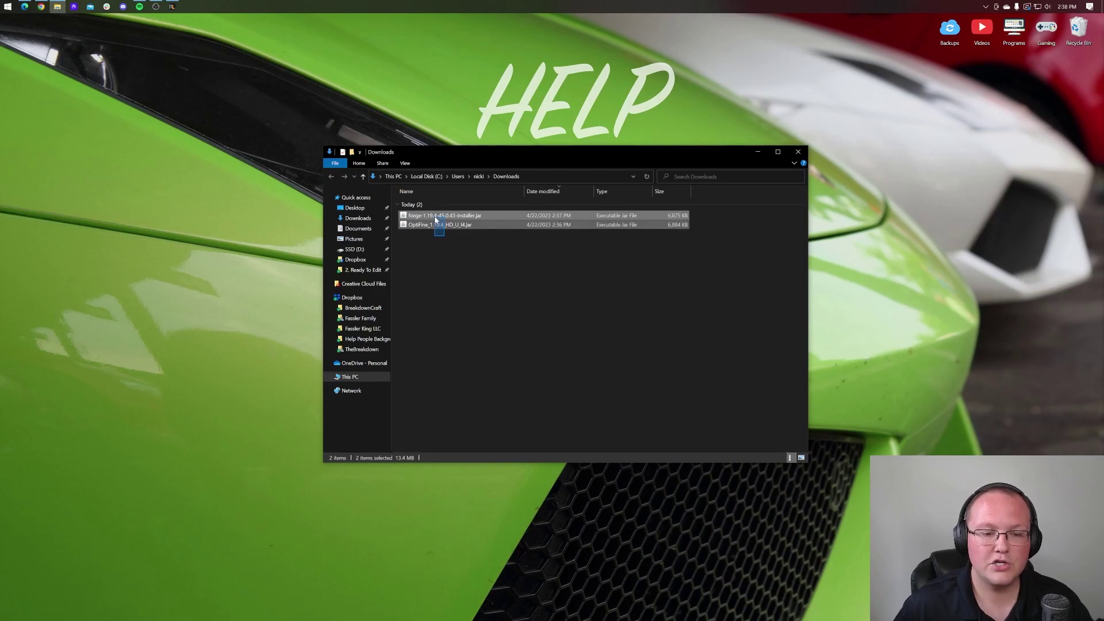
pyautogui.moveTo(425, 218); pyautogui.dragTo(470, 87)
pyautogui.click(798, 151)
pyautogui.click(402, 119)
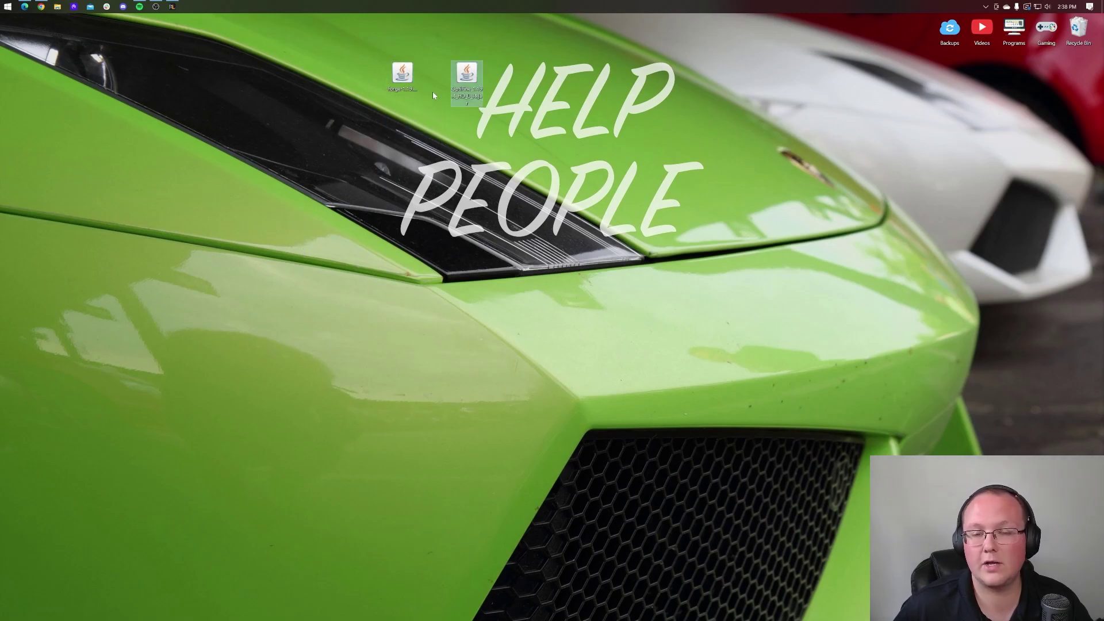
# - Check whether Java is offered for opening the Forge installer, and dismiss the app choice without running it
pyautogui.rightClick(391, 75)
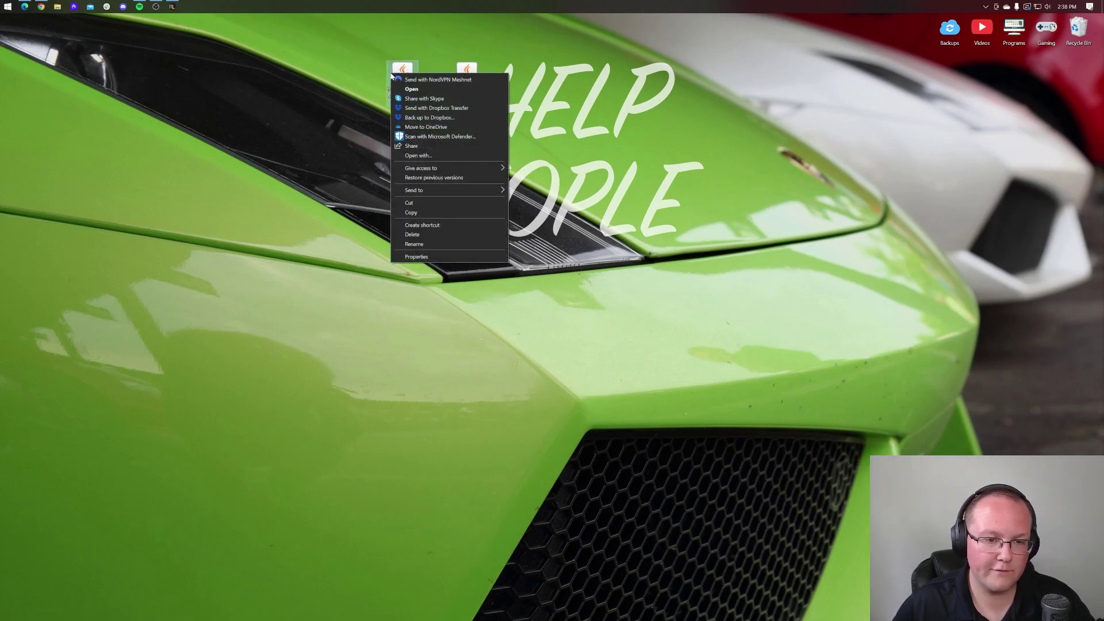
pyautogui.click(430, 157)
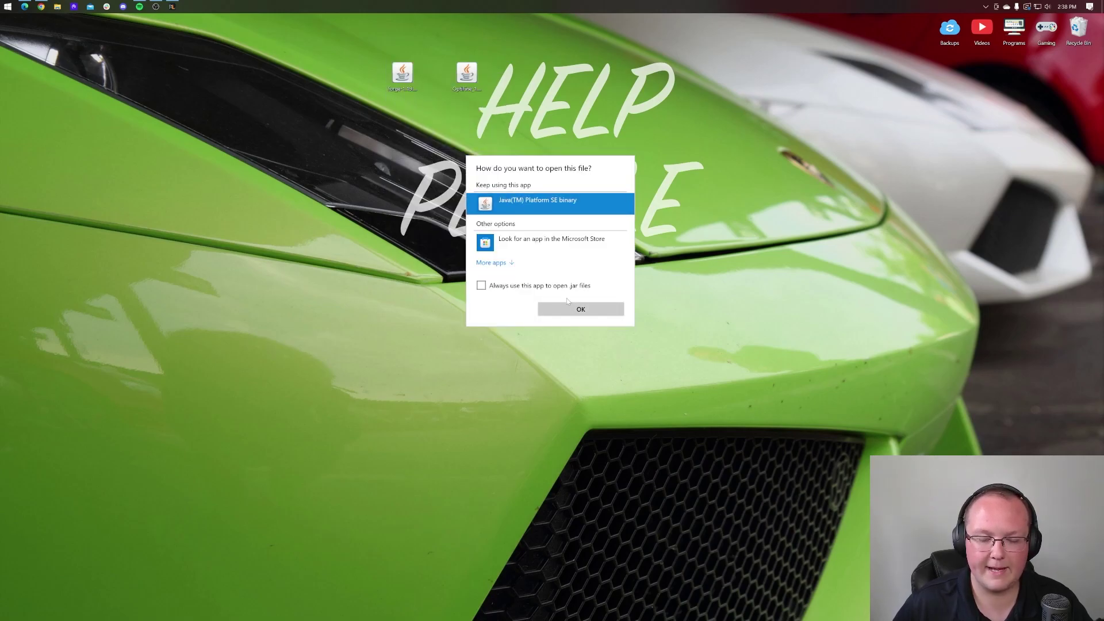
pyautogui.click(550, 106)
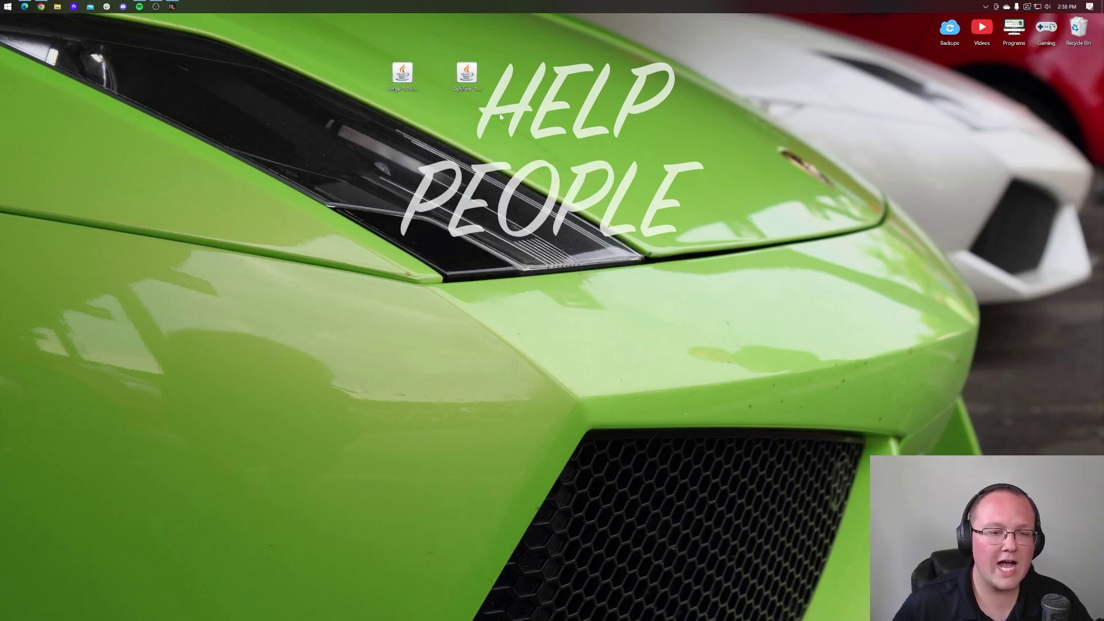
# - Return to Chrome and find the Java 17 download link in the Java installation guide
pyautogui.click(41, 5)
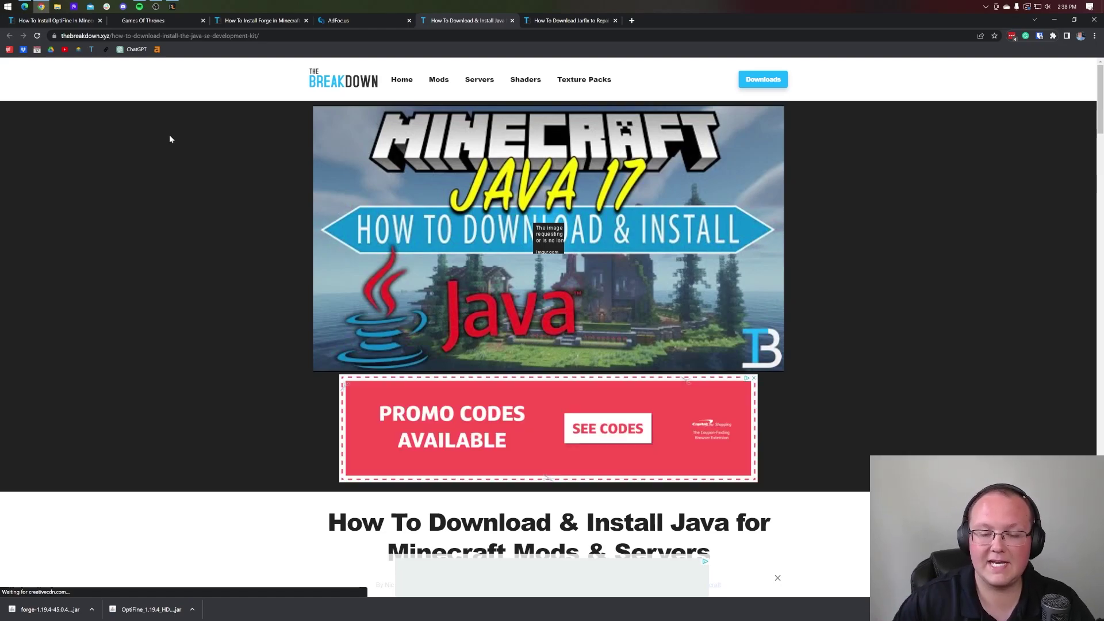
pyautogui.scroll(-1, 193, 153)
pyautogui.scroll(-6, 193, 154)
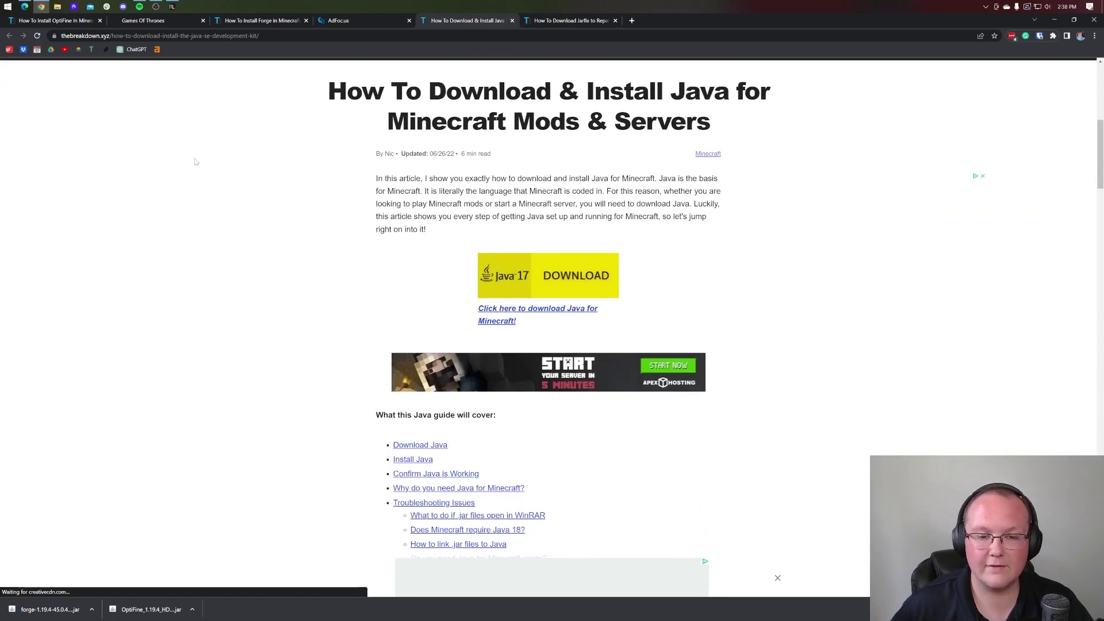
pyautogui.scroll(3, 306, 182)
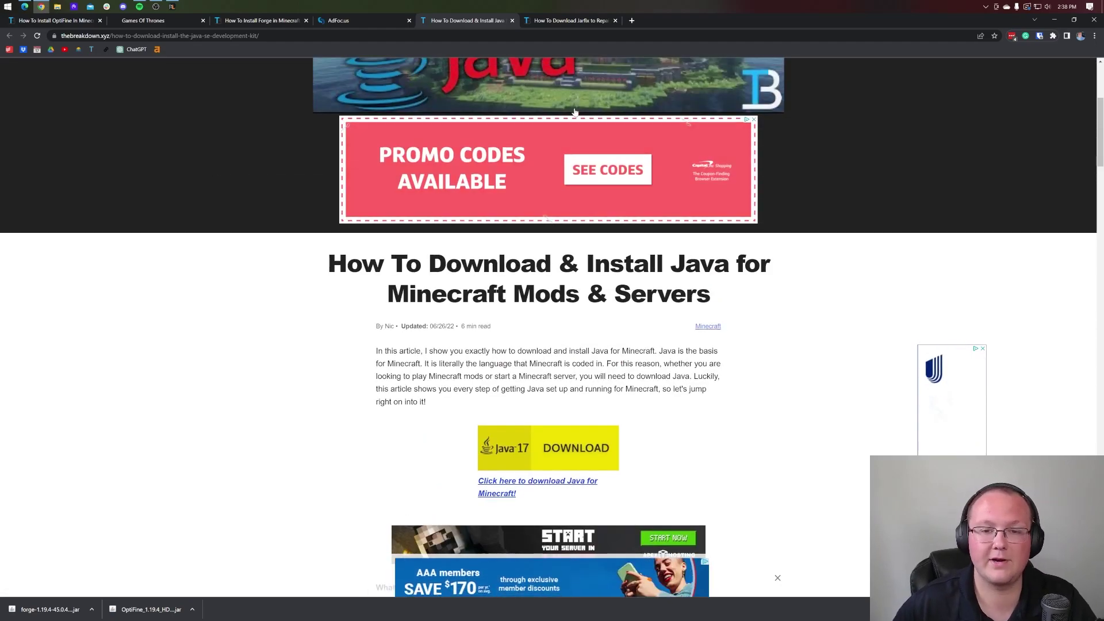
# - Review the Jarfix guide and its download link alongside the Java guide, and minimize the browser
pyautogui.hotkey('ctrl', 'Tab')
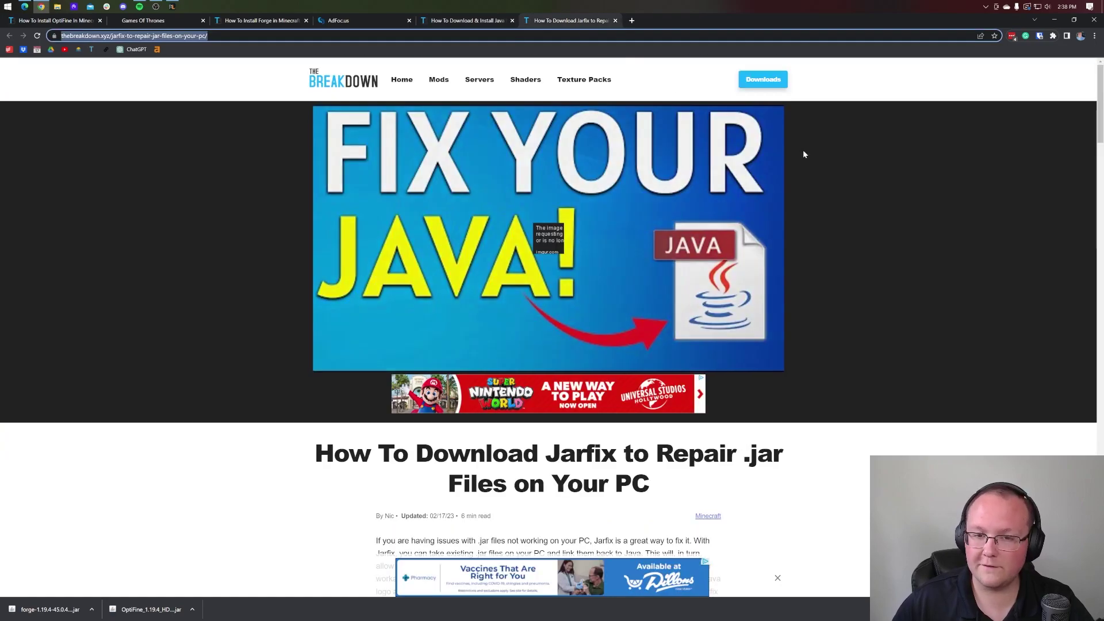
pyautogui.scroll(-3, 804, 150)
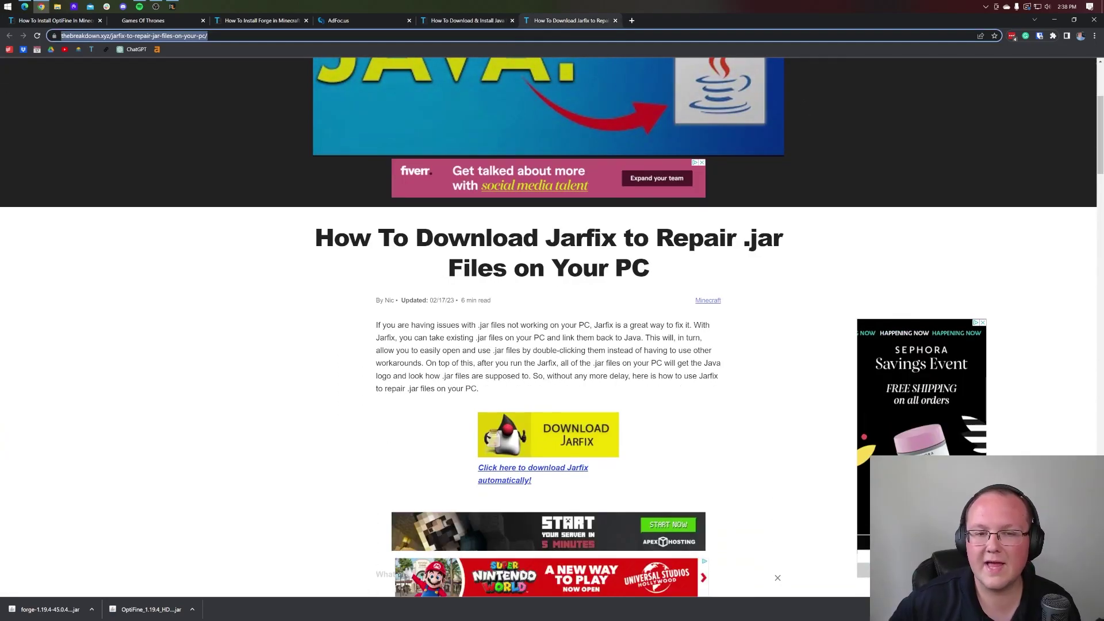
pyautogui.click(469, 21)
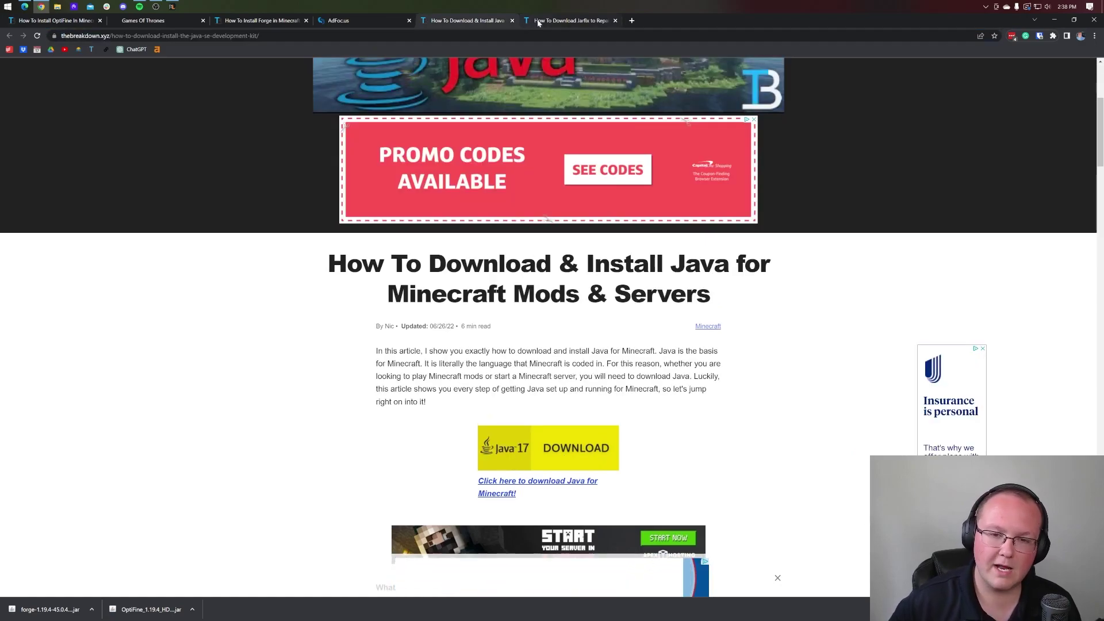
pyautogui.click(540, 21)
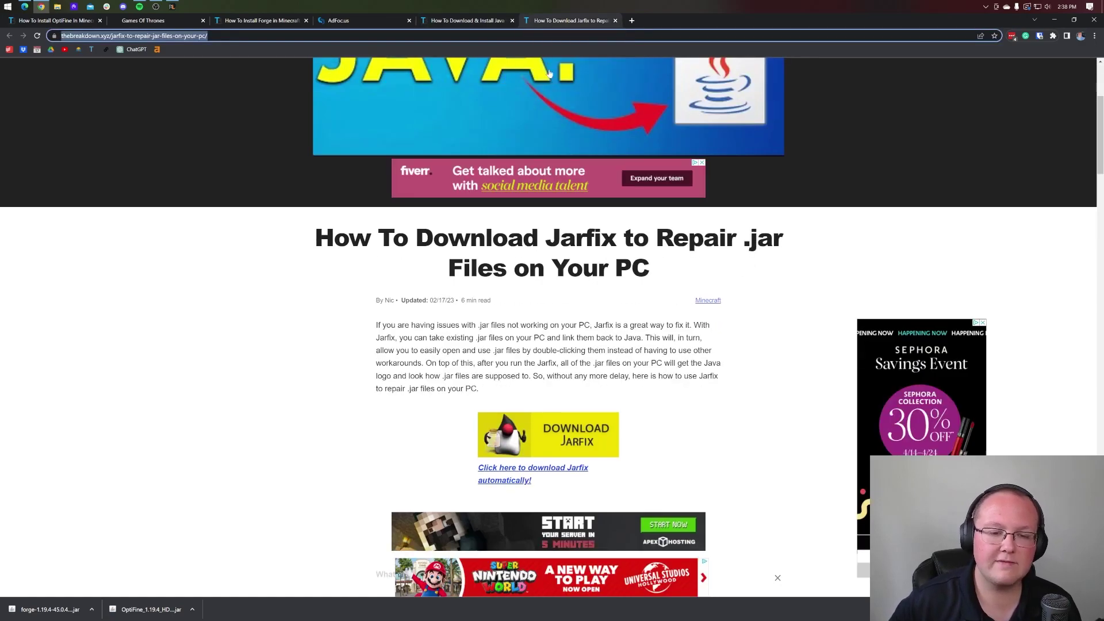
pyautogui.click(1054, 20)
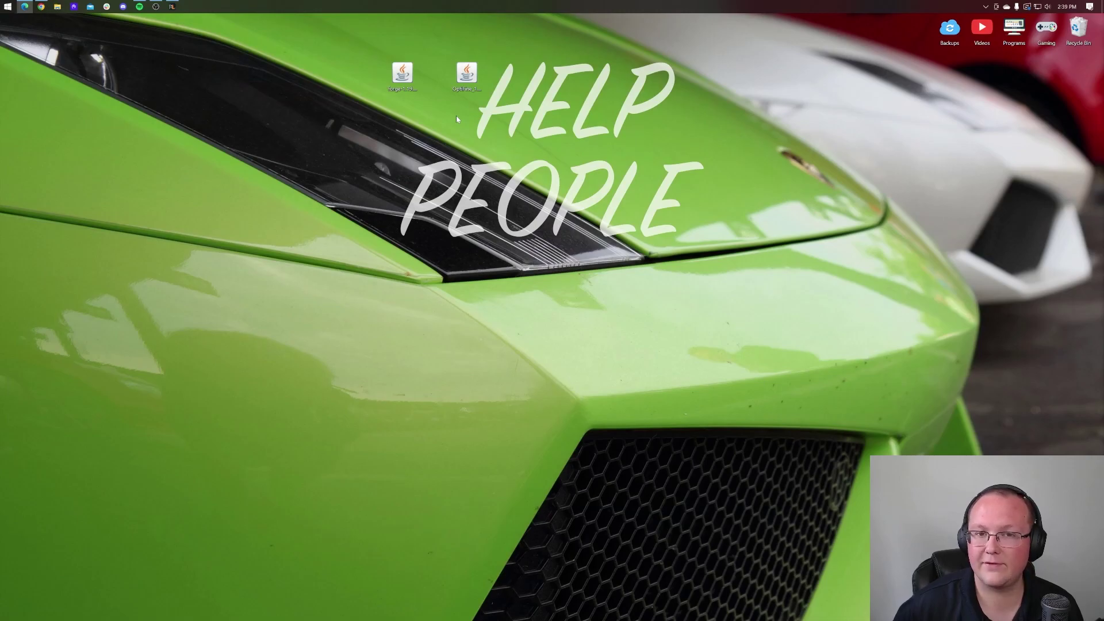
# - Run the Forge installer with Java(TM) Platform SE binary, install the client, and move the installer file to the Recycle Bin
pyautogui.rightClick(407, 79)
pyautogui.click(461, 161)
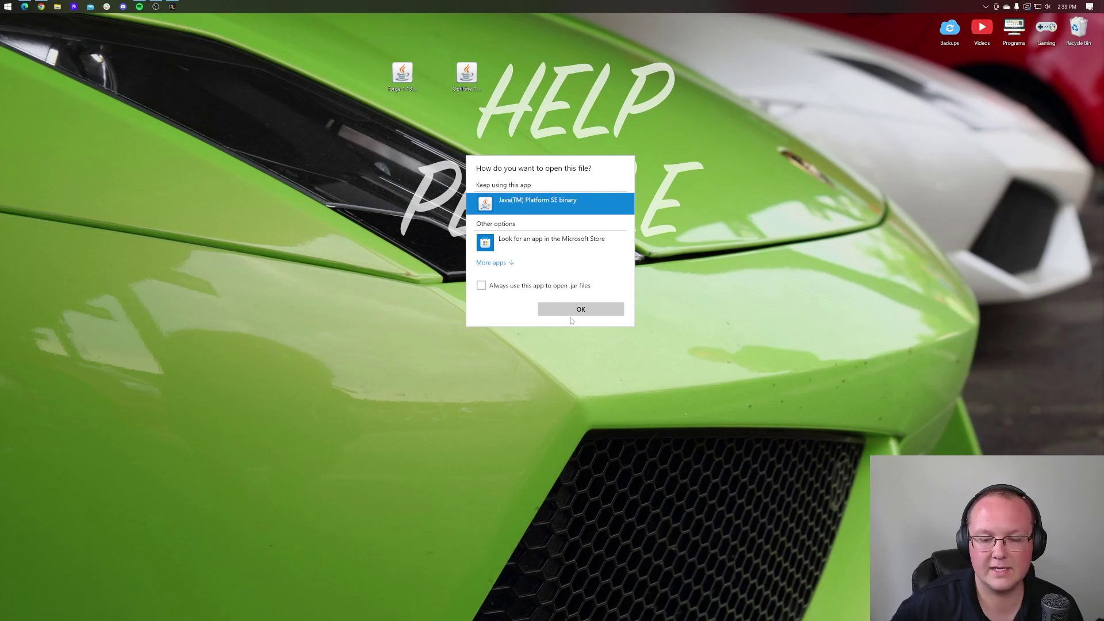
pyautogui.click(570, 311)
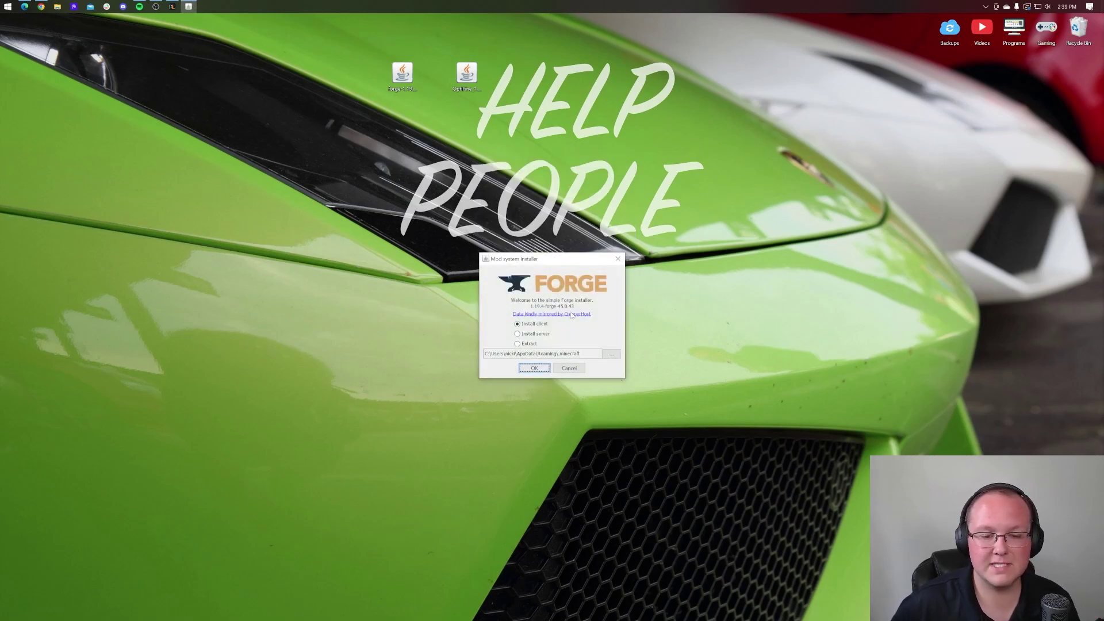
pyautogui.click(533, 325)
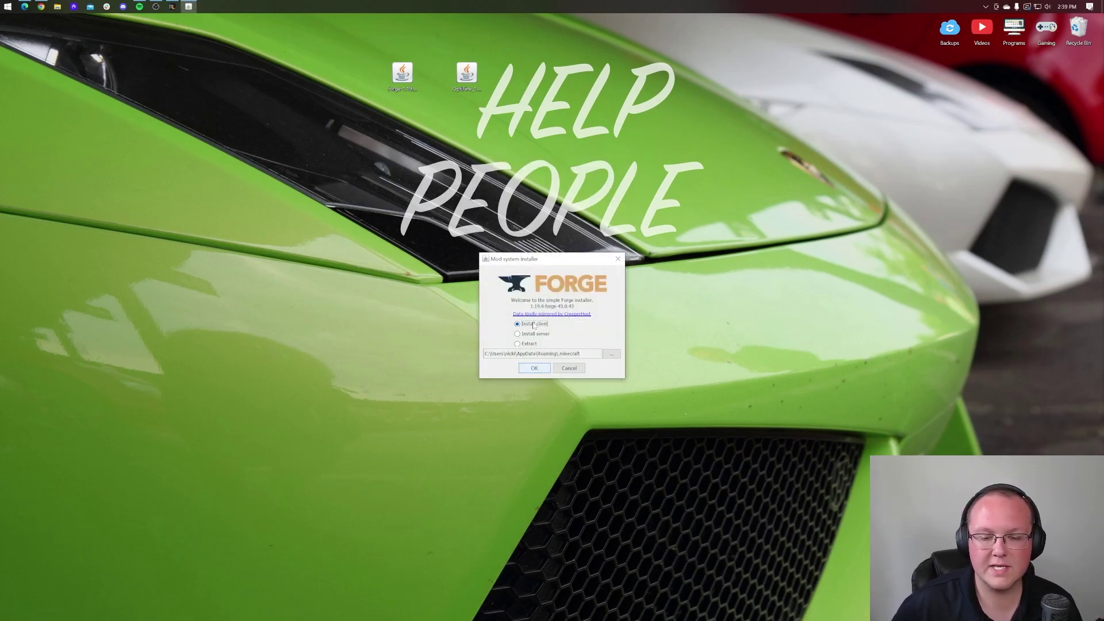
pyautogui.click(525, 367)
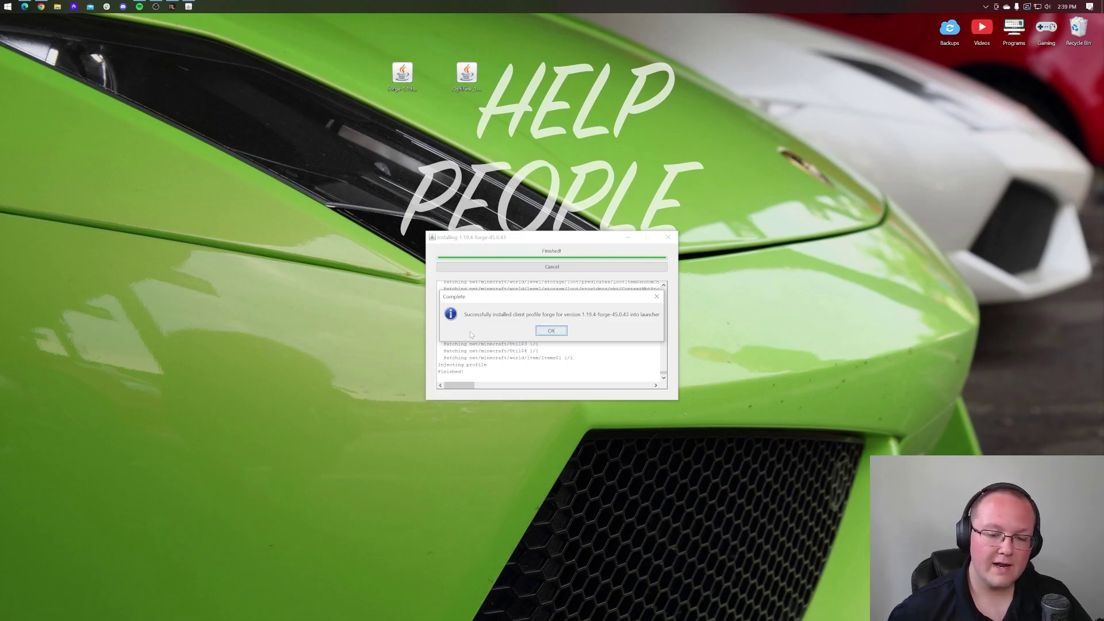
pyautogui.click(551, 332)
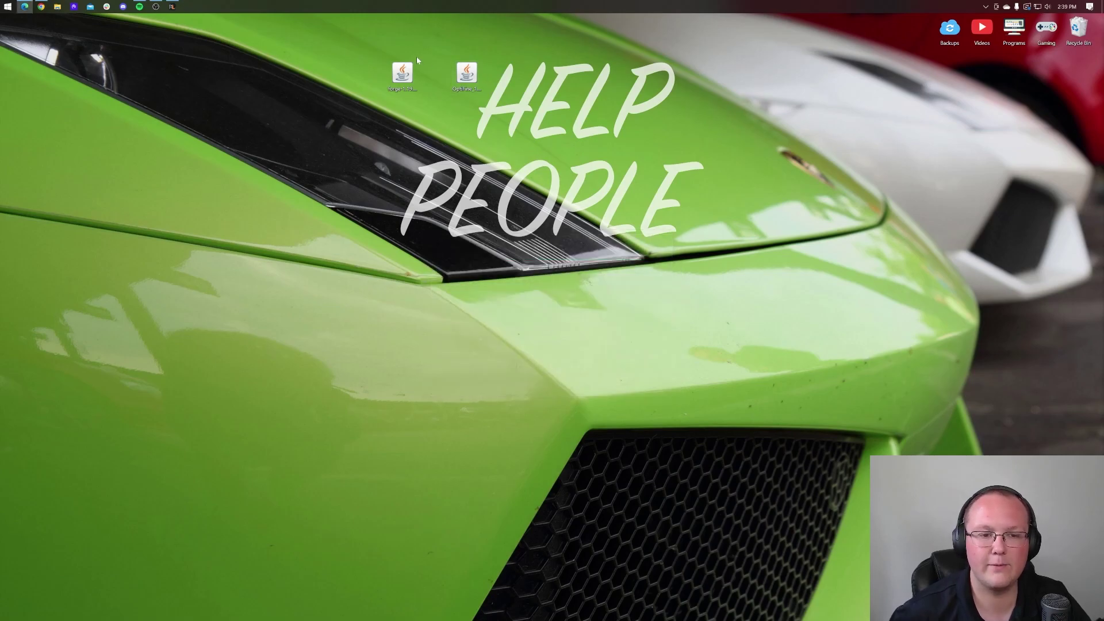
pyautogui.moveTo(409, 80); pyautogui.dragTo(1079, 35)
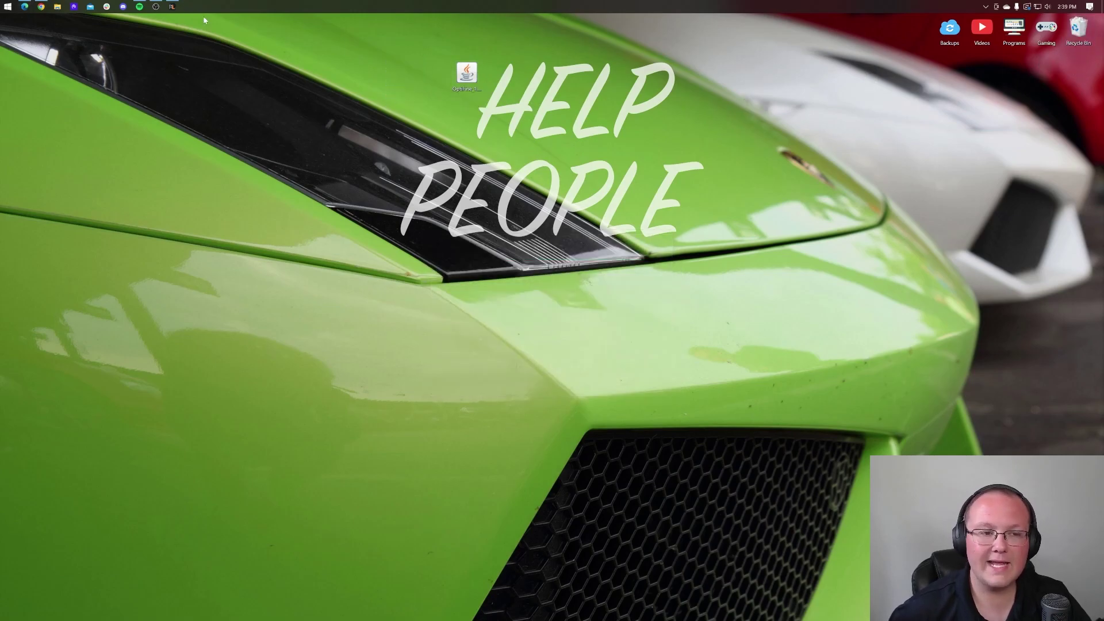
# - Open the Minecraft Launcher and include modded versions in the Java Edition installations list
pyautogui.click(5, 5)
pyautogui.click(149, 67)
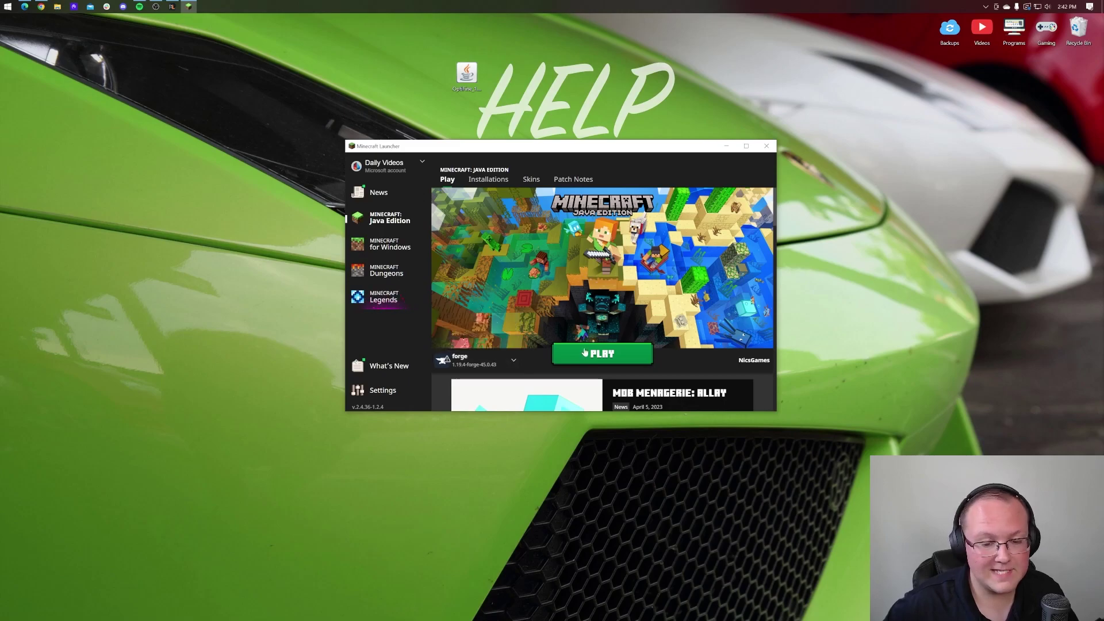
pyautogui.click(592, 353)
pyautogui.click(630, 328)
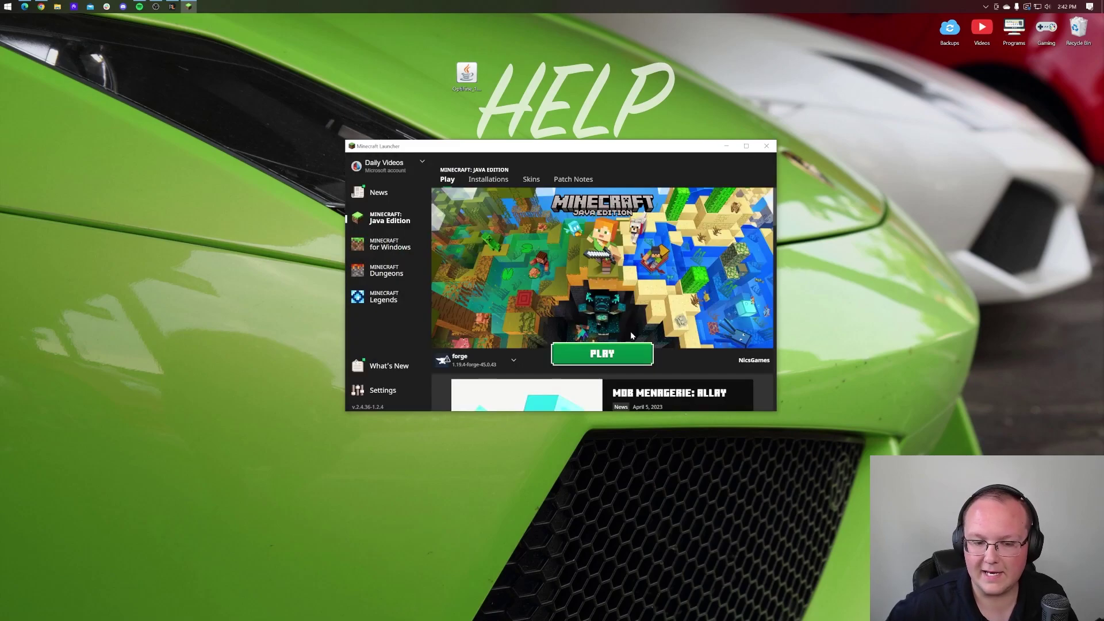
pyautogui.click(482, 179)
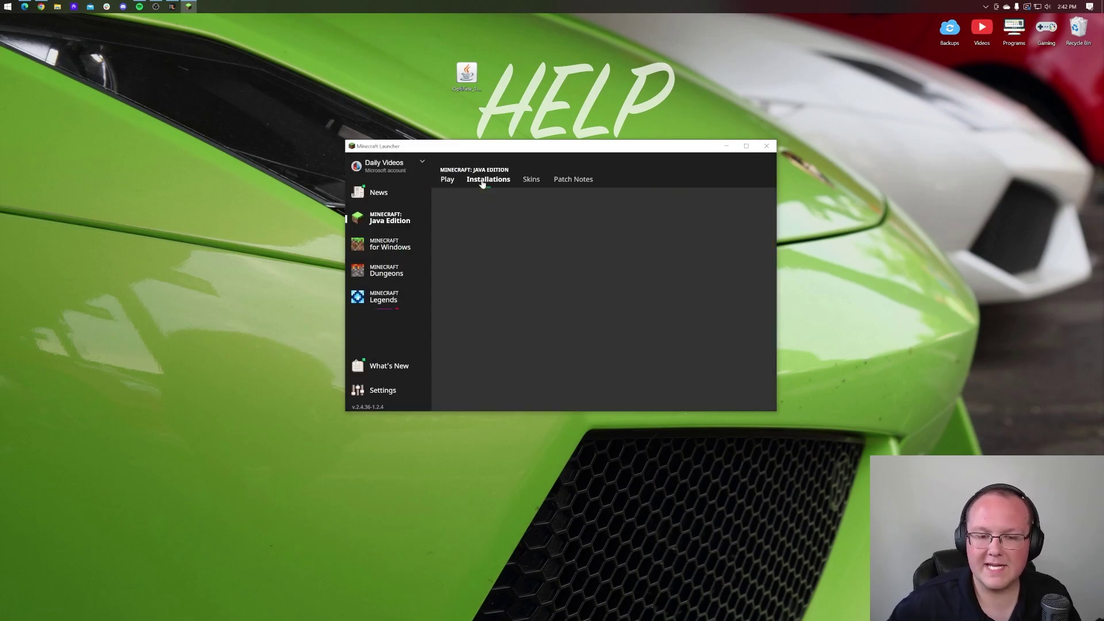
pyautogui.click(695, 217)
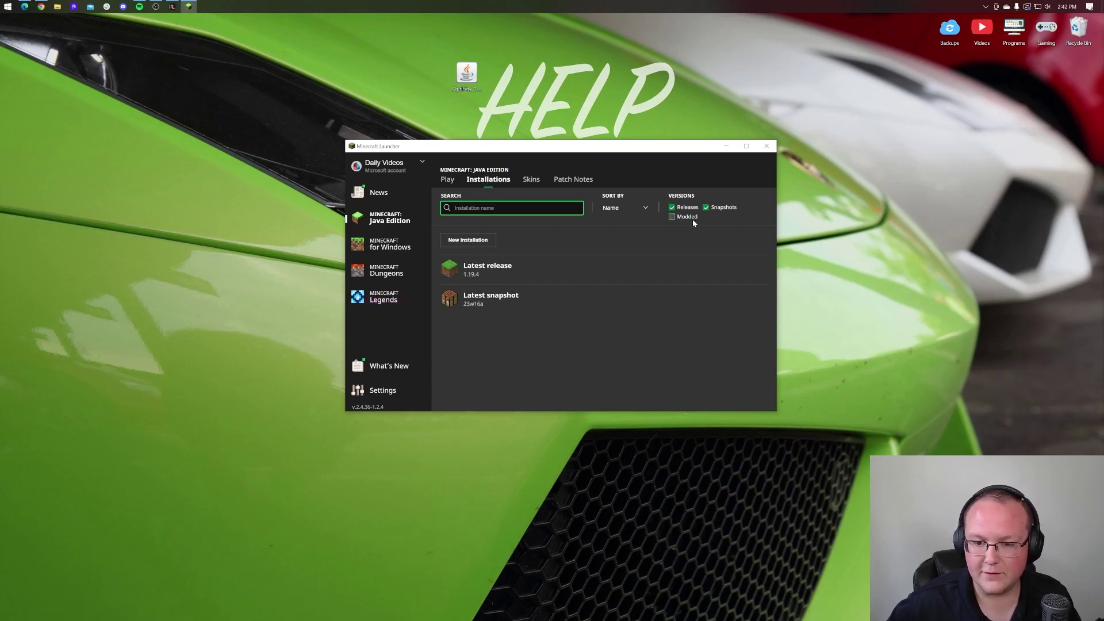
pyautogui.click(692, 219)
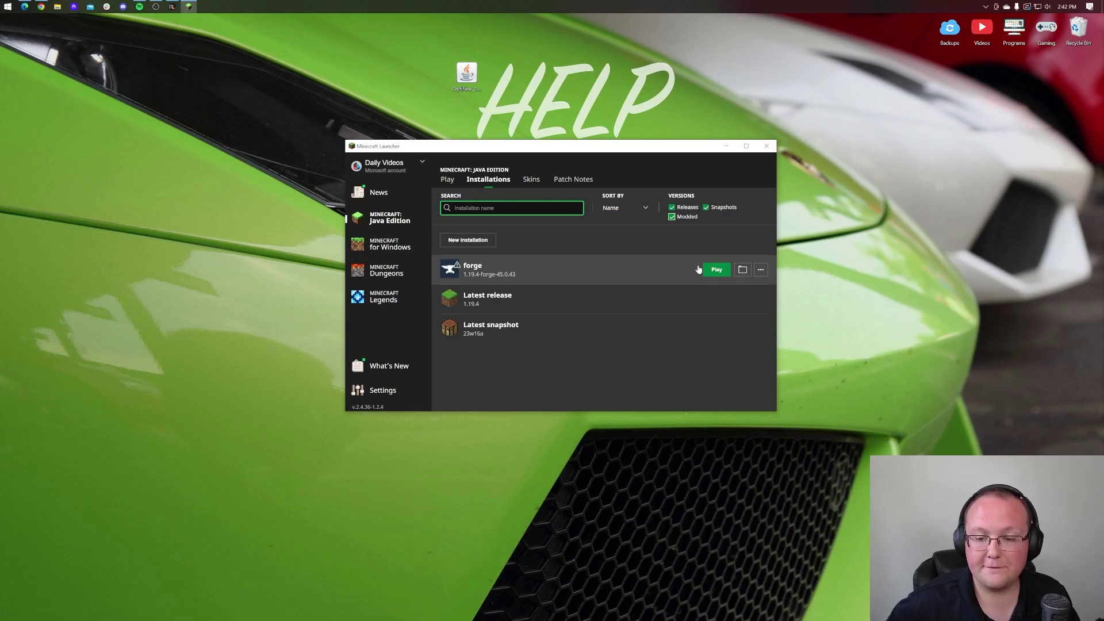
pyautogui.click(708, 270)
pyautogui.click(621, 329)
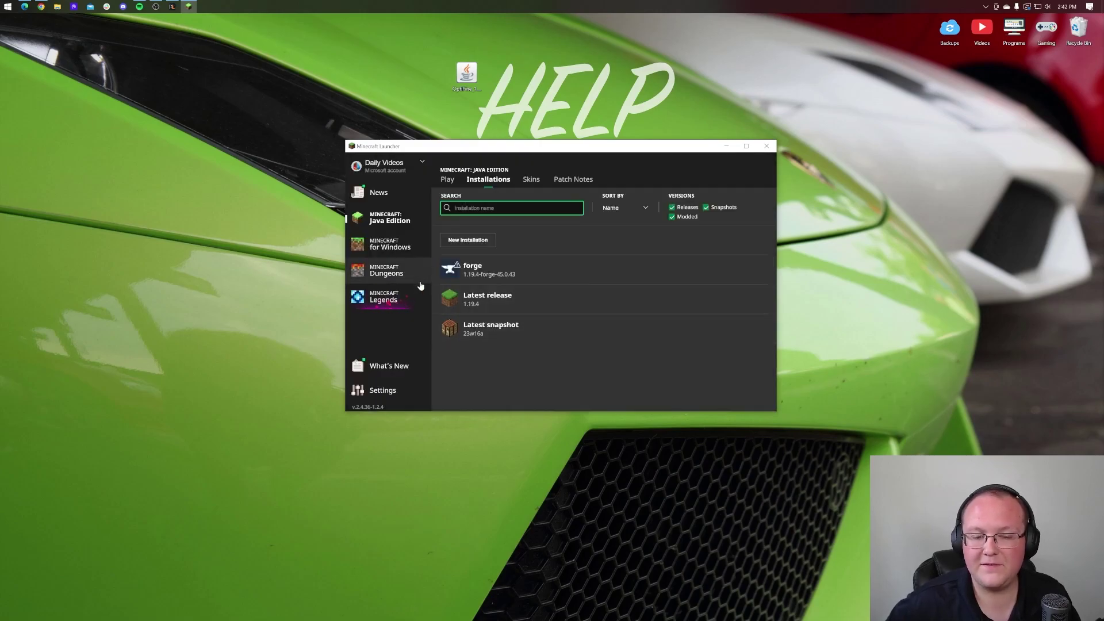
# - Start a new Java Edition installation and name it Forge with Optifine 1.19.4
pyautogui.click(466, 240)
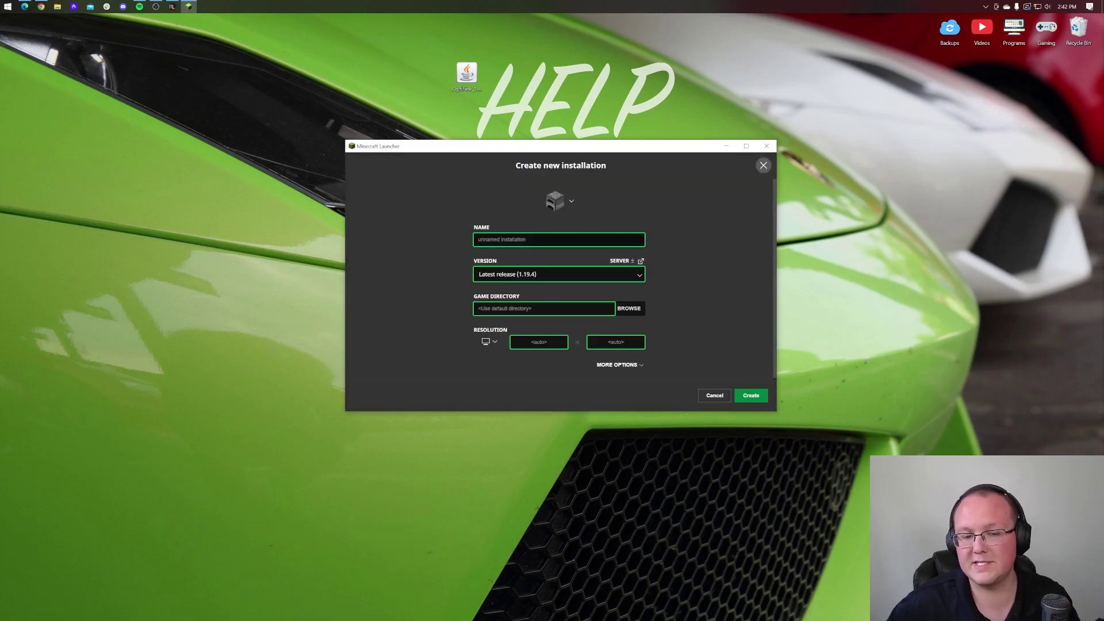
pyautogui.click(478, 239)
pyautogui.write('Forge with O')
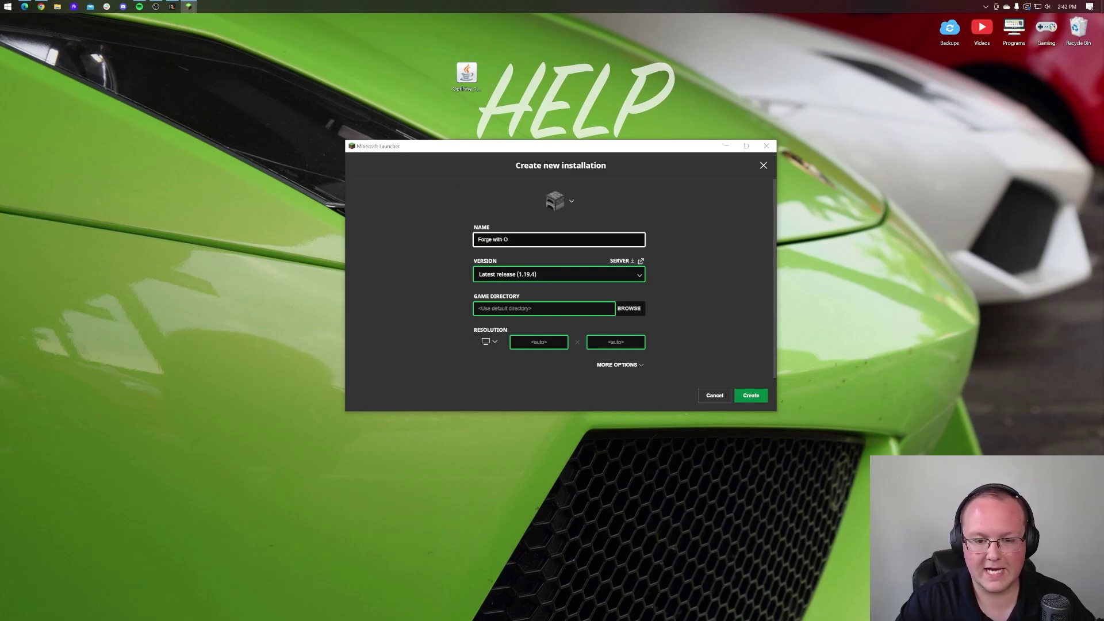
pyautogui.write('ptifine 1')
pyautogui.press('super')
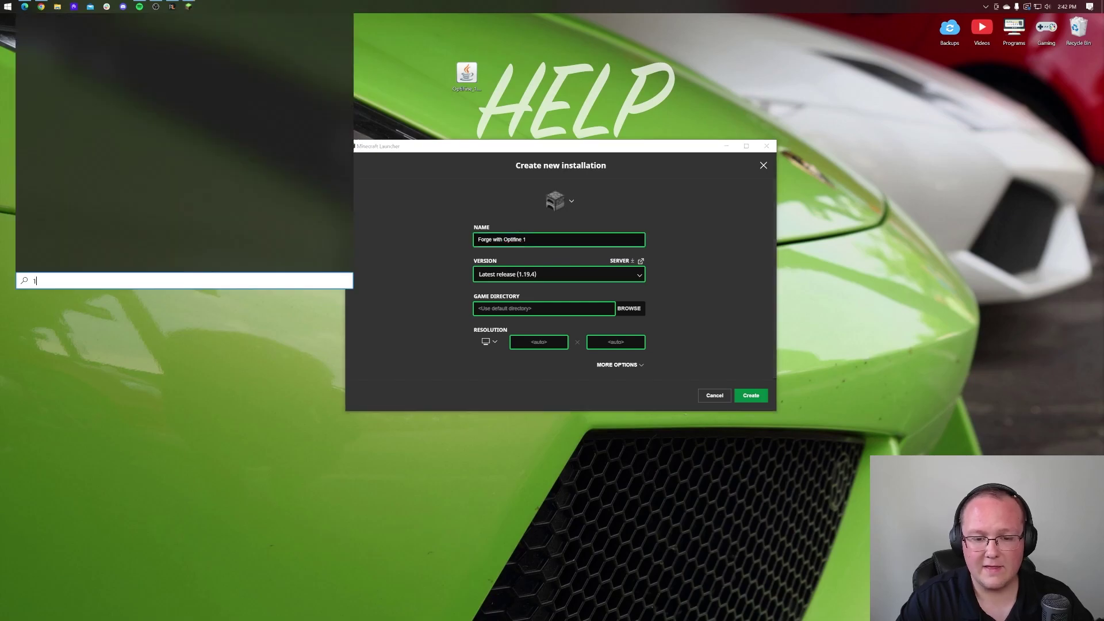
pyautogui.press('Escape')
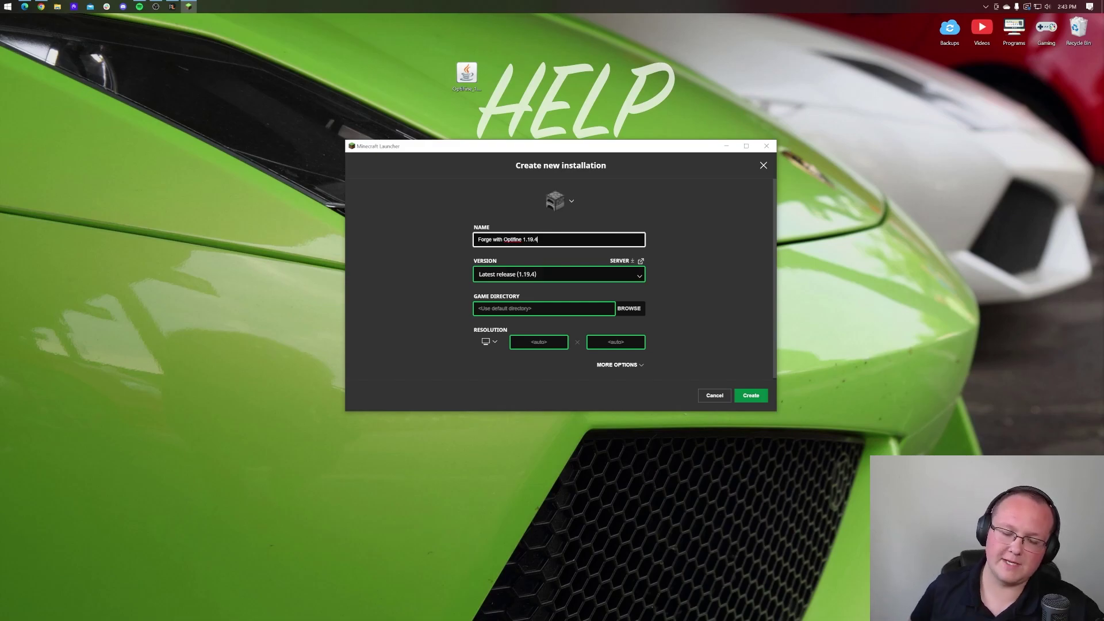
pyautogui.press('Tab')
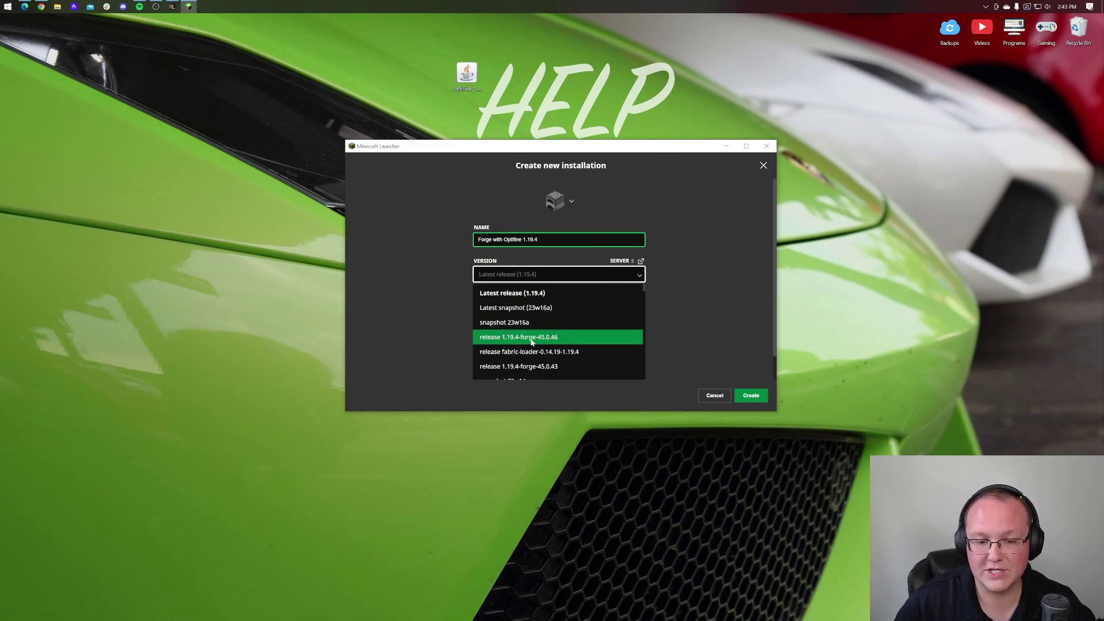
# - Set the installation's version to release 1.19.4-forge-45.0.46 and its resolution to 1920 x 1080, and create it
pyautogui.click(532, 341)
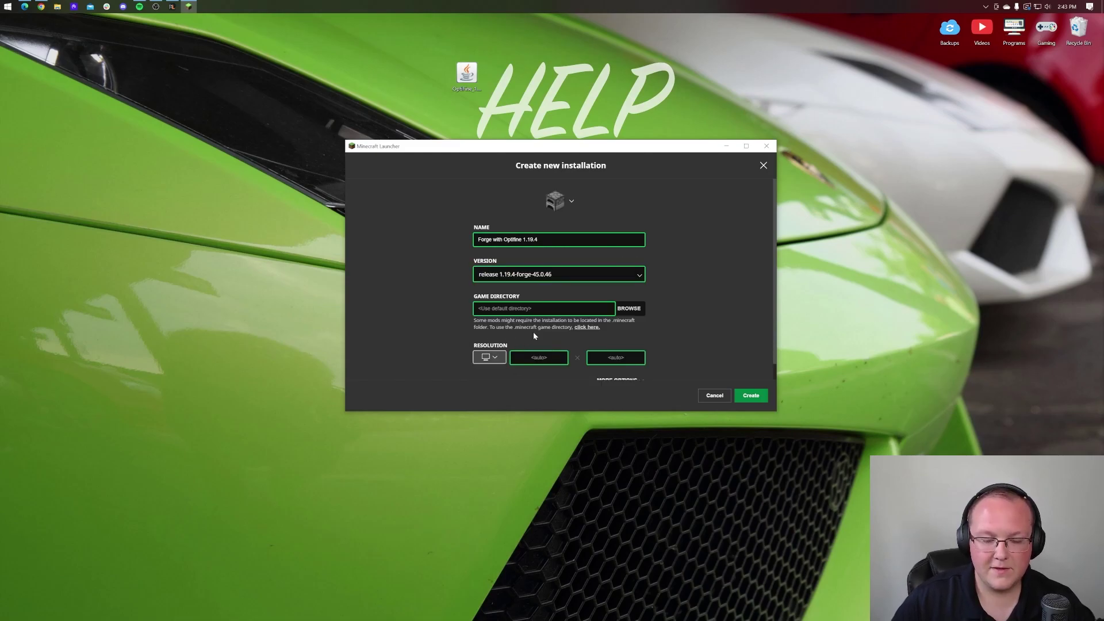
pyautogui.click(486, 357)
pyautogui.click(489, 325)
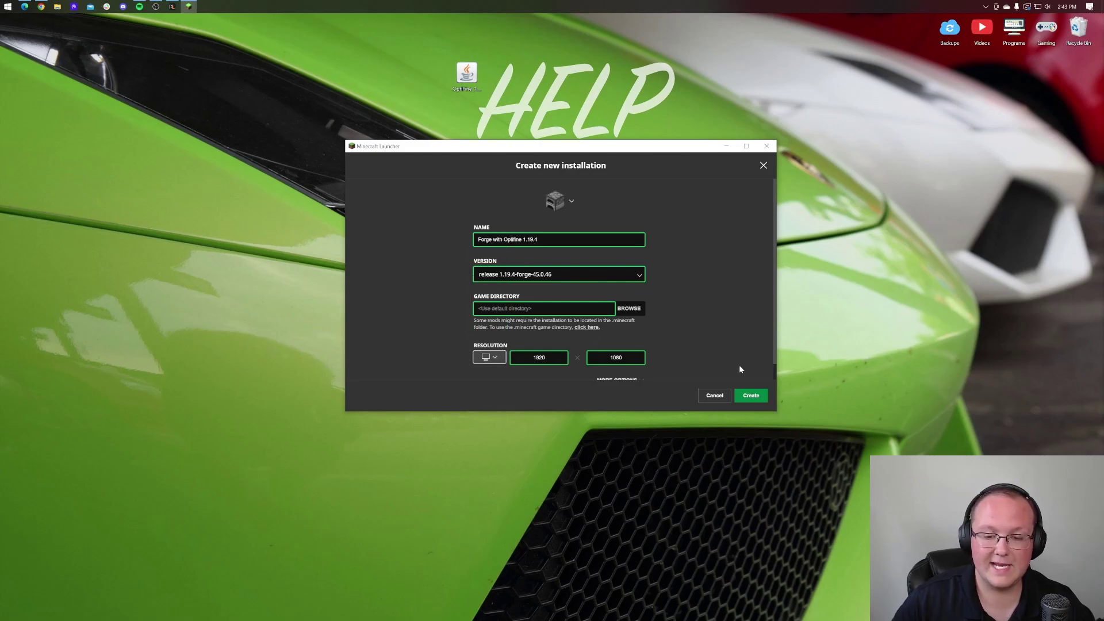
pyautogui.click(750, 395)
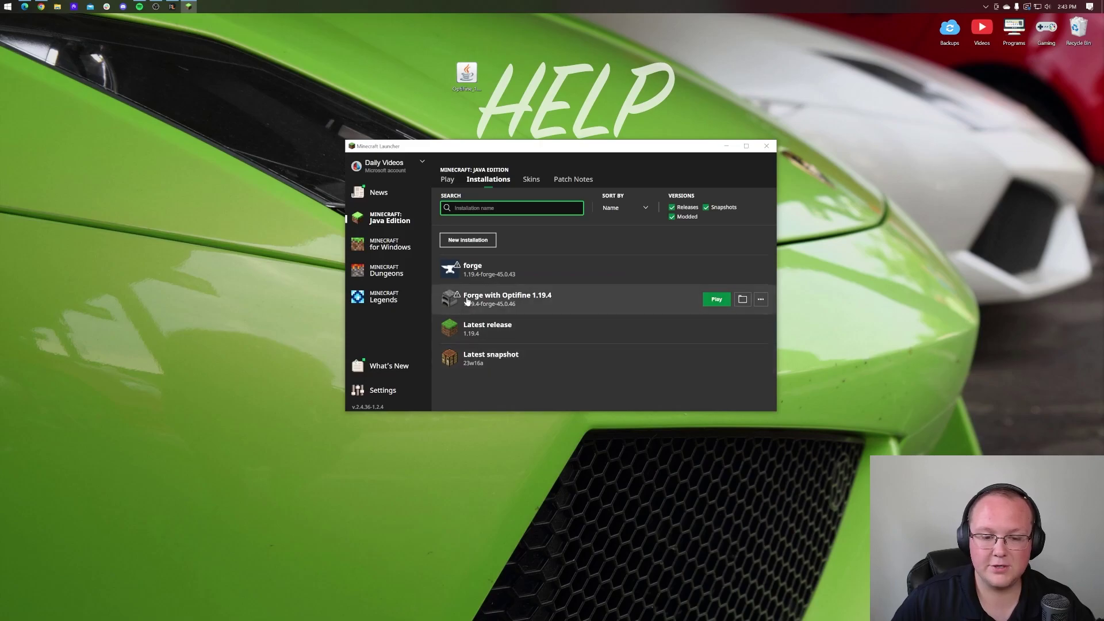
# - Launch the Forge with Optifine 1.19.4 installation, accepting the warning about modified installations
pyautogui.click(714, 301)
pyautogui.click(614, 327)
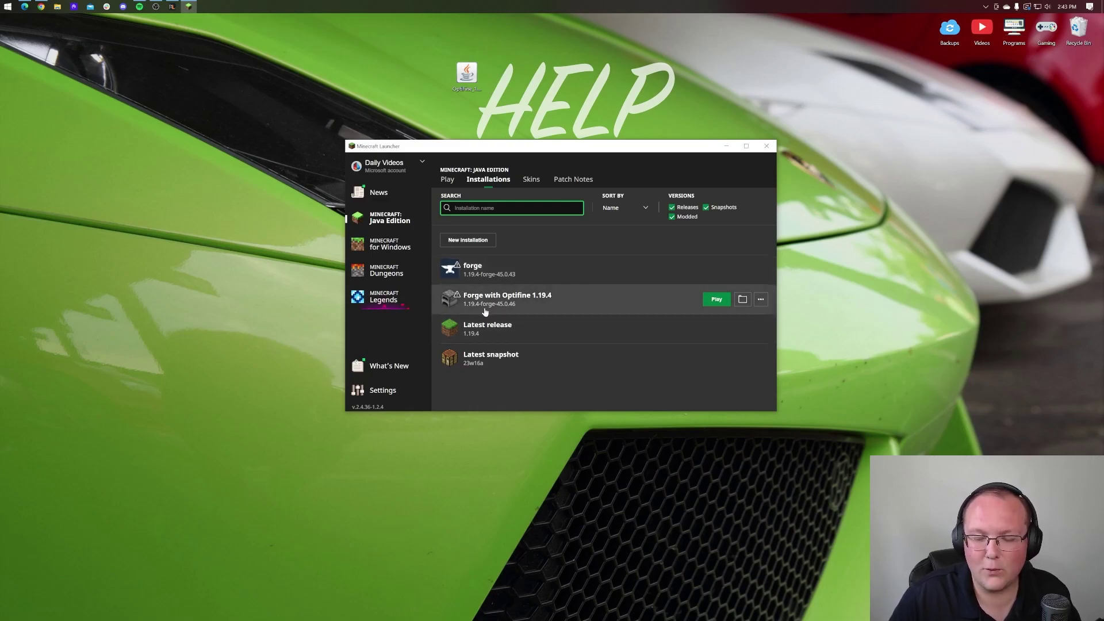
pyautogui.click(716, 300)
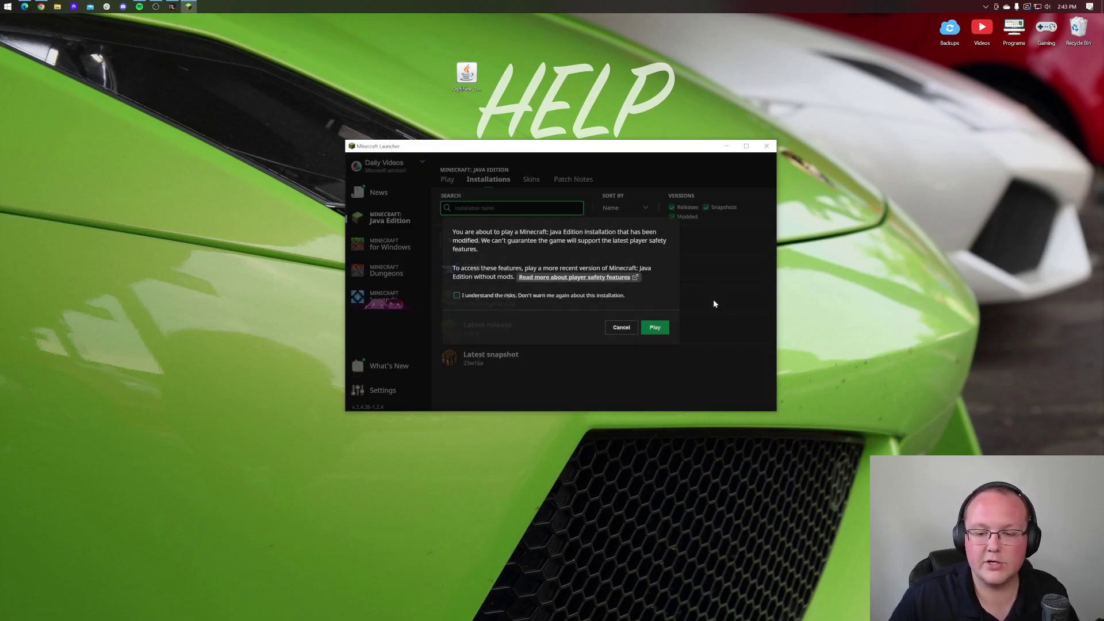
pyautogui.click(659, 329)
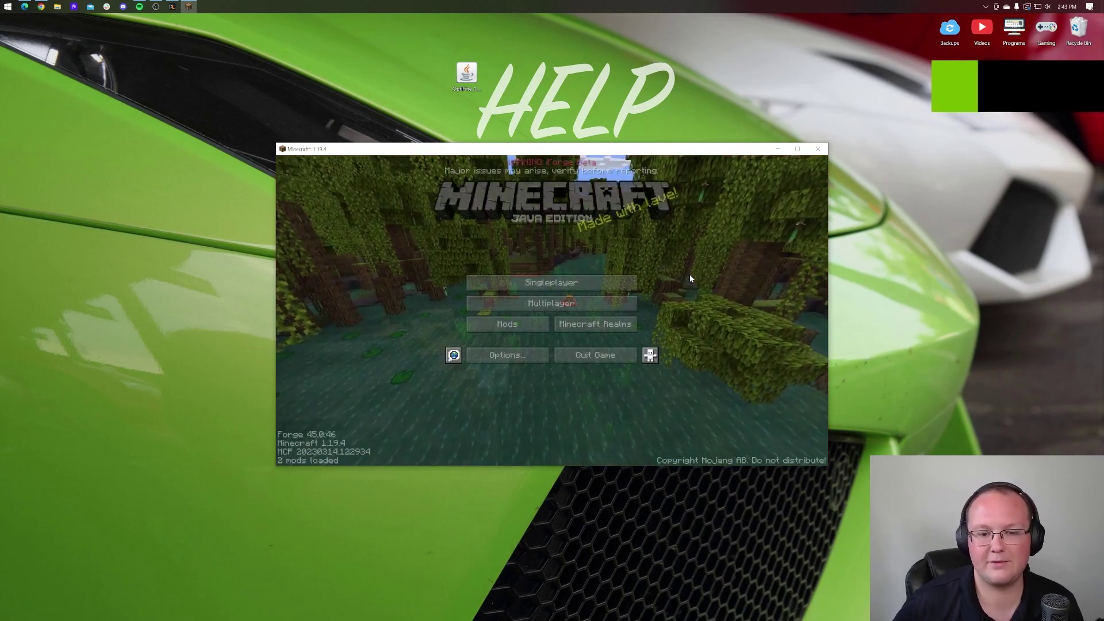
# - Open the mods folder from the game's mod list and move the OptiFine_1.19.4_HD_U_I4.jar file from the desktop into it
pyautogui.click(518, 326)
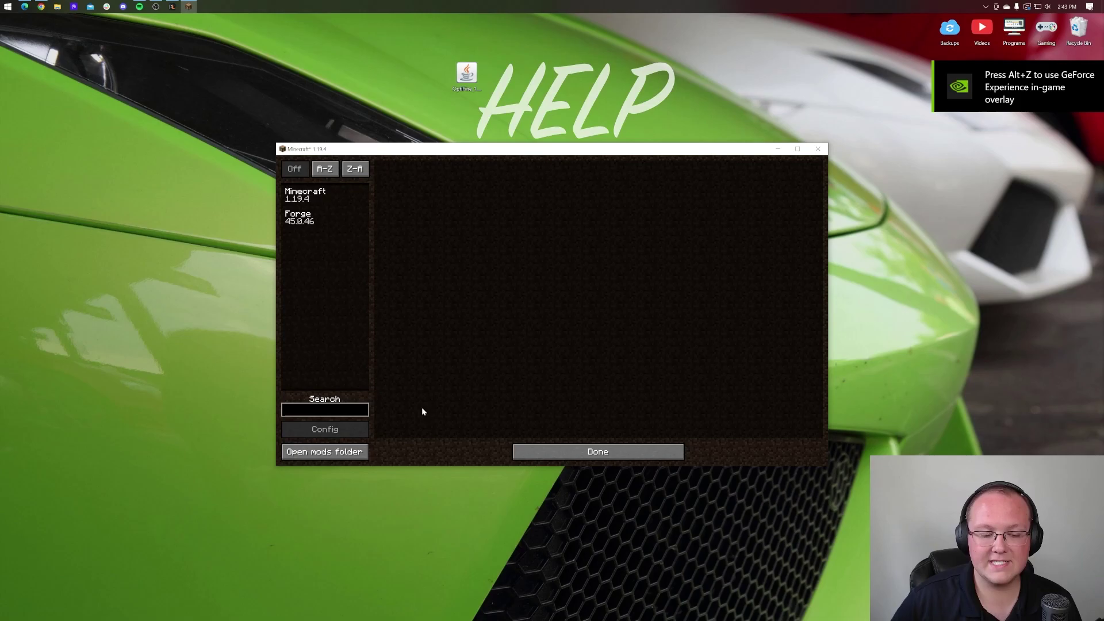
pyautogui.click(351, 451)
pyautogui.moveTo(467, 75); pyautogui.dragTo(475, 275)
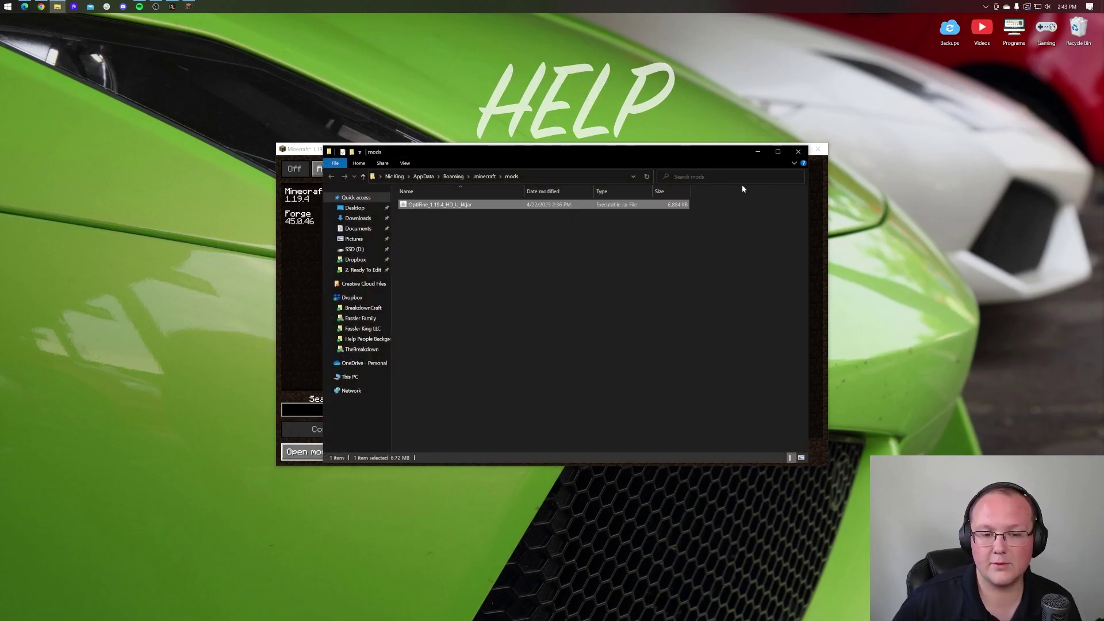
pyautogui.click(805, 153)
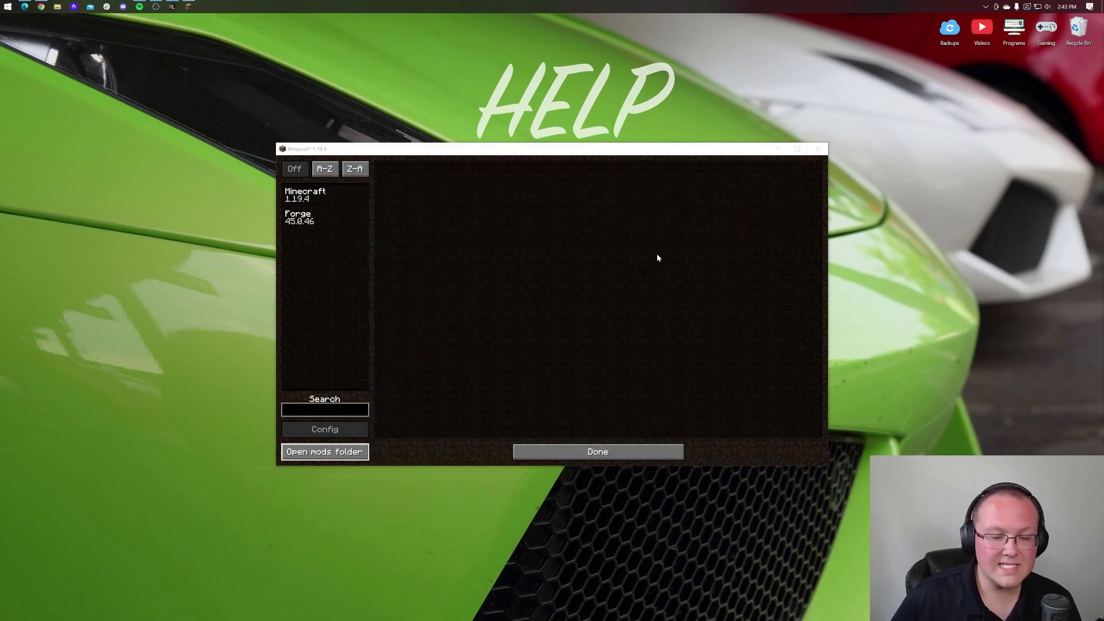
# - Quit Minecraft and relaunch the Forge with Optifine 1.19.4 installation from the Minecraft Launcher
pyautogui.click(620, 451)
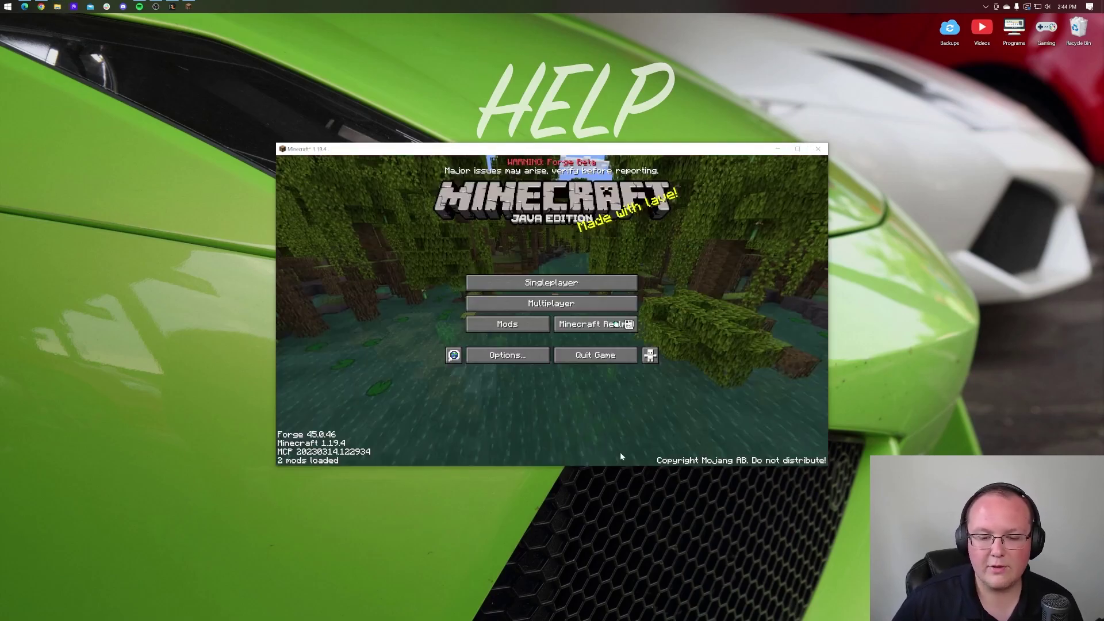
pyautogui.click(596, 356)
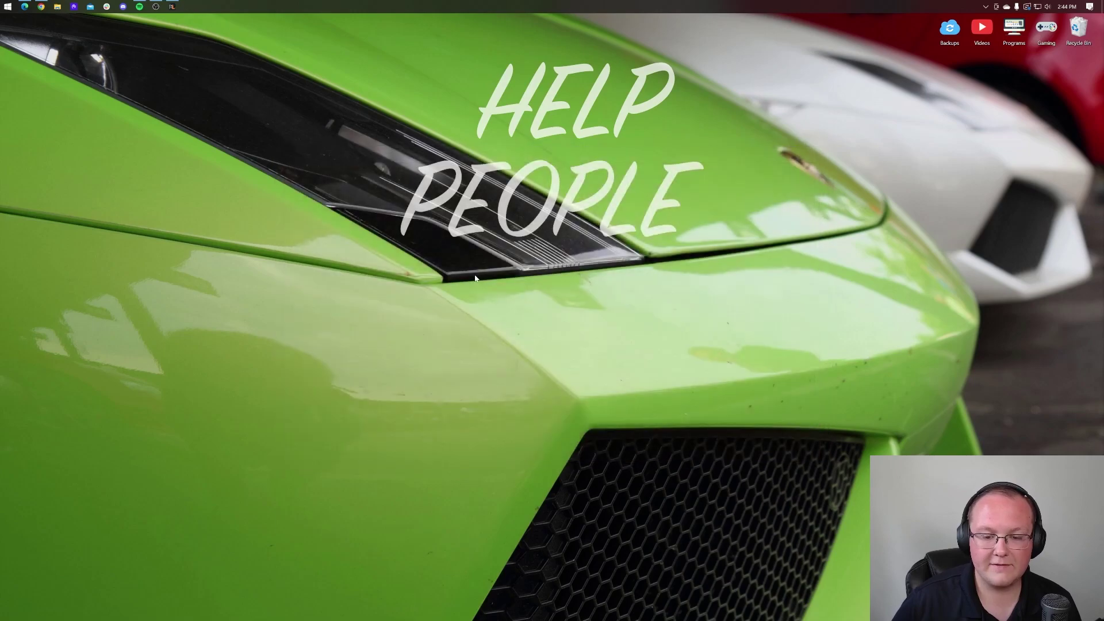
pyautogui.click(7, 7)
pyautogui.click(145, 69)
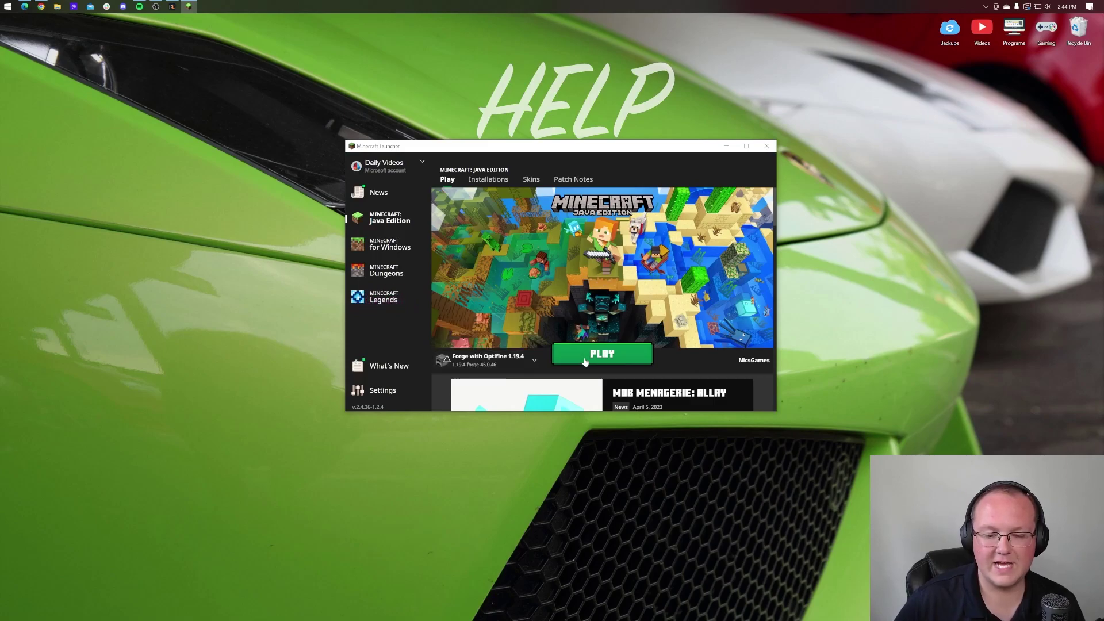
pyautogui.click(624, 355)
pyautogui.click(654, 328)
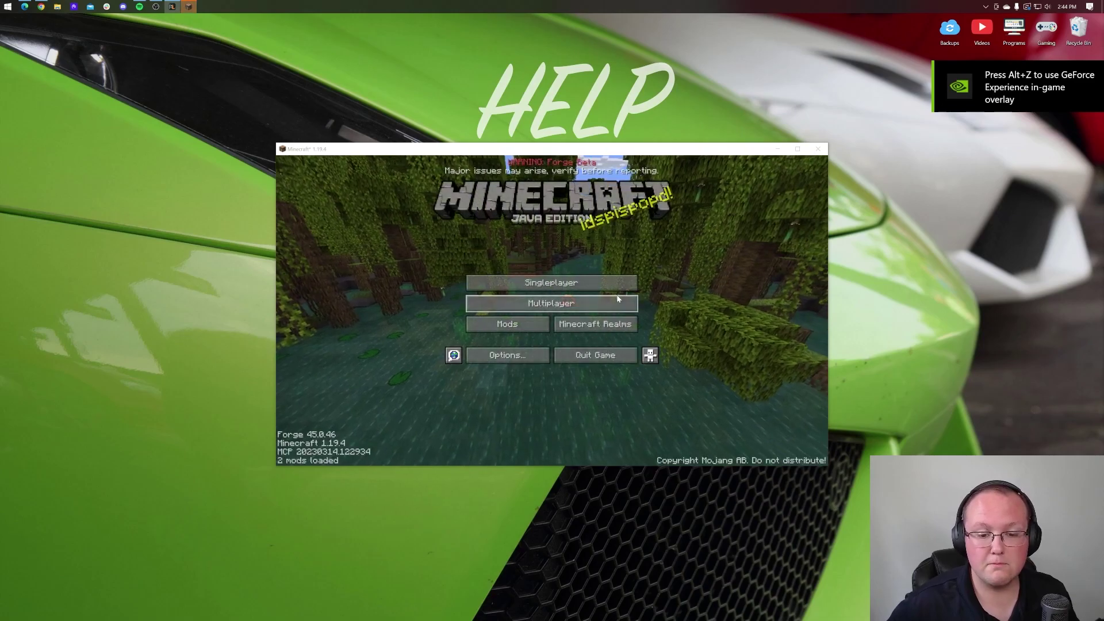
# - Check the game's mod list and OptiFine's video and shader settings, and return to the title screen
pyautogui.click(516, 325)
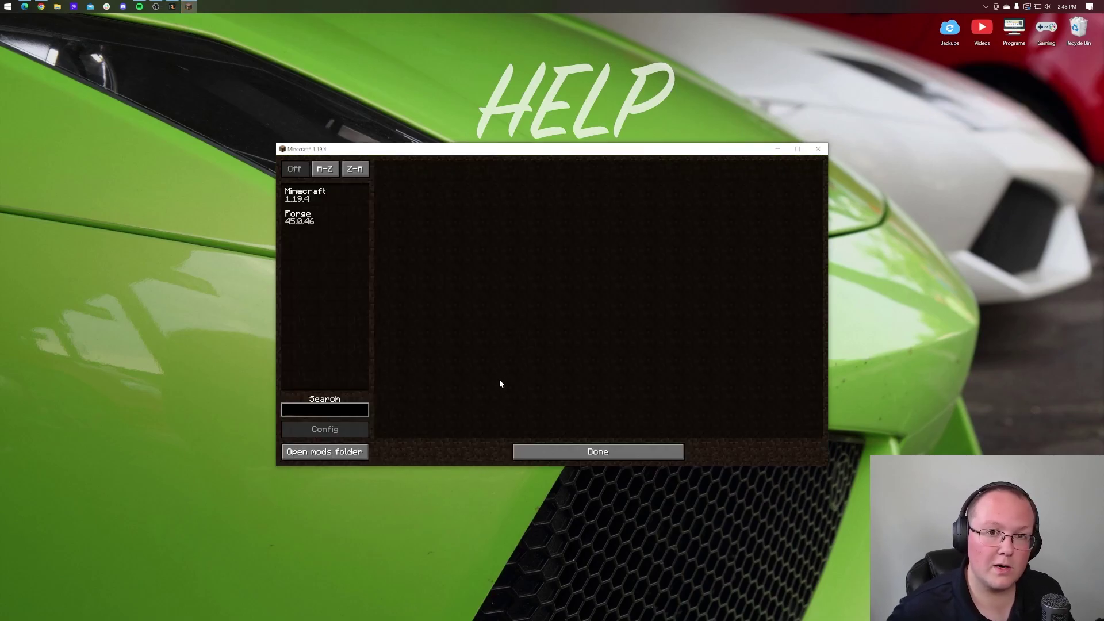
pyautogui.click(546, 453)
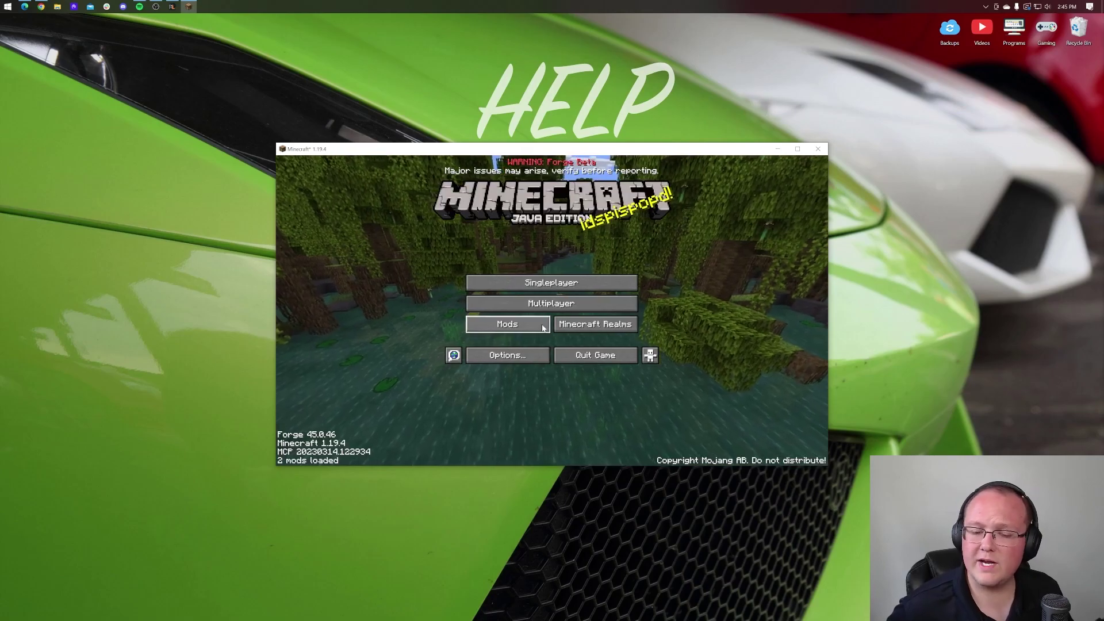
pyautogui.click(503, 355)
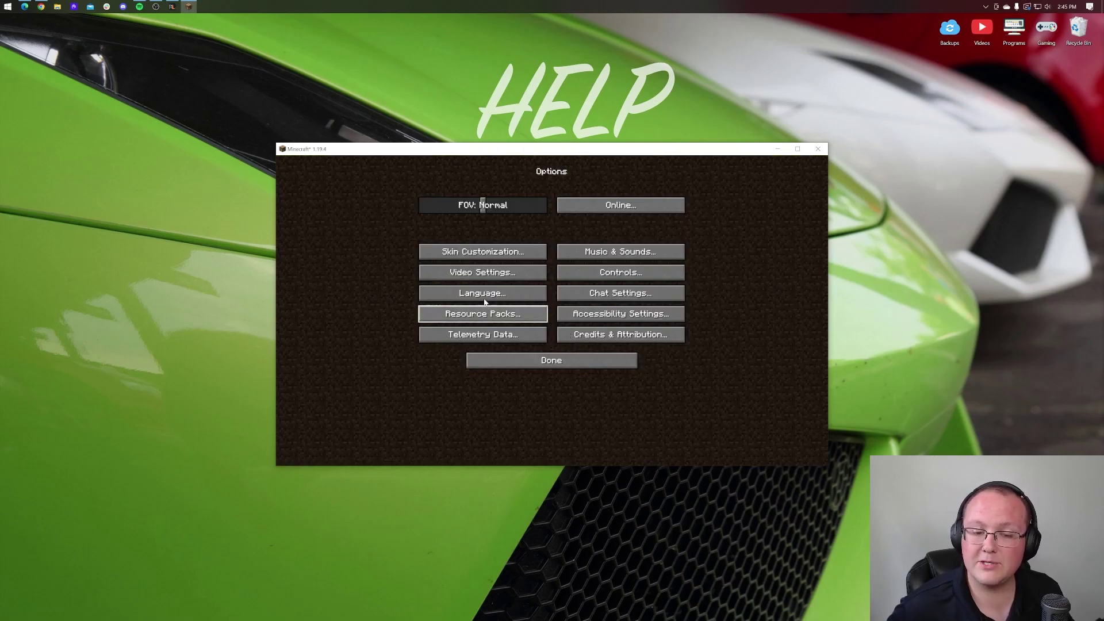
pyautogui.click(469, 276)
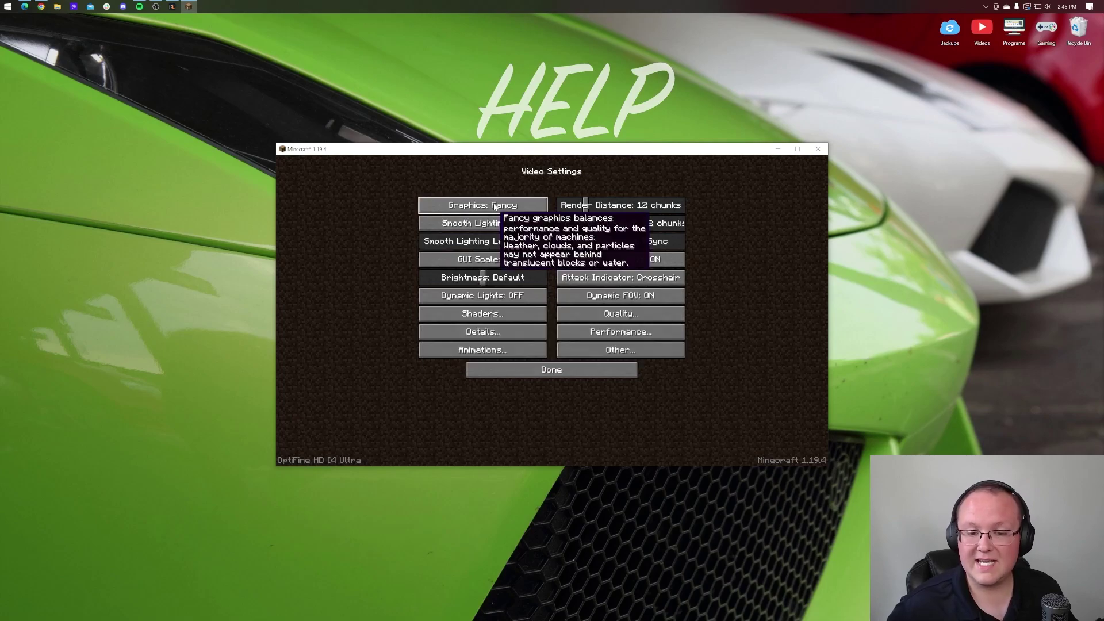
pyautogui.click(486, 313)
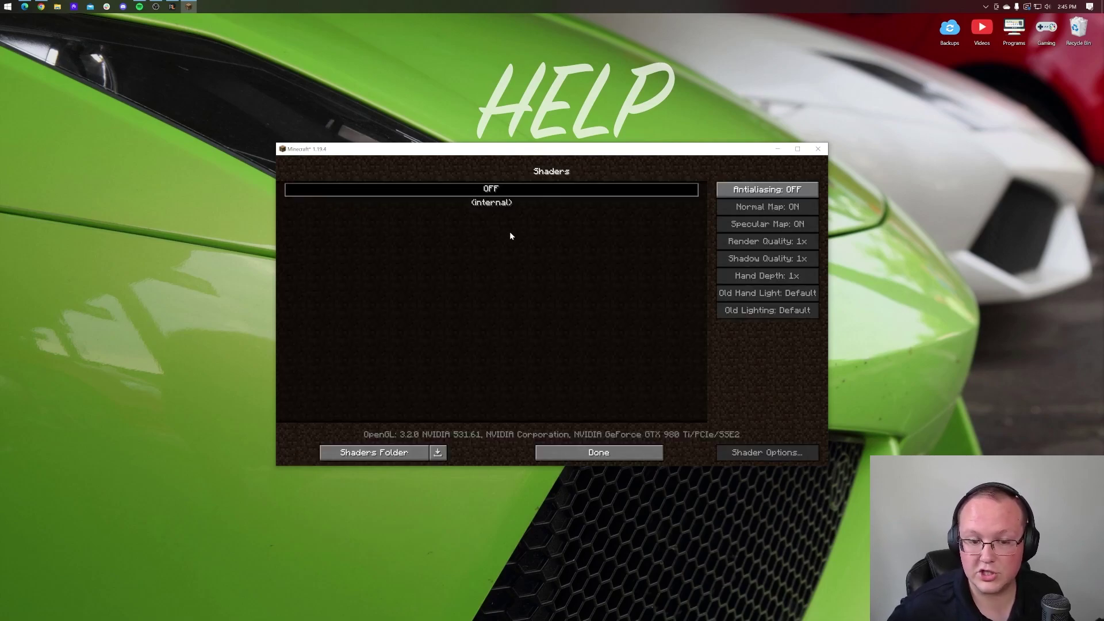
pyautogui.click(561, 451)
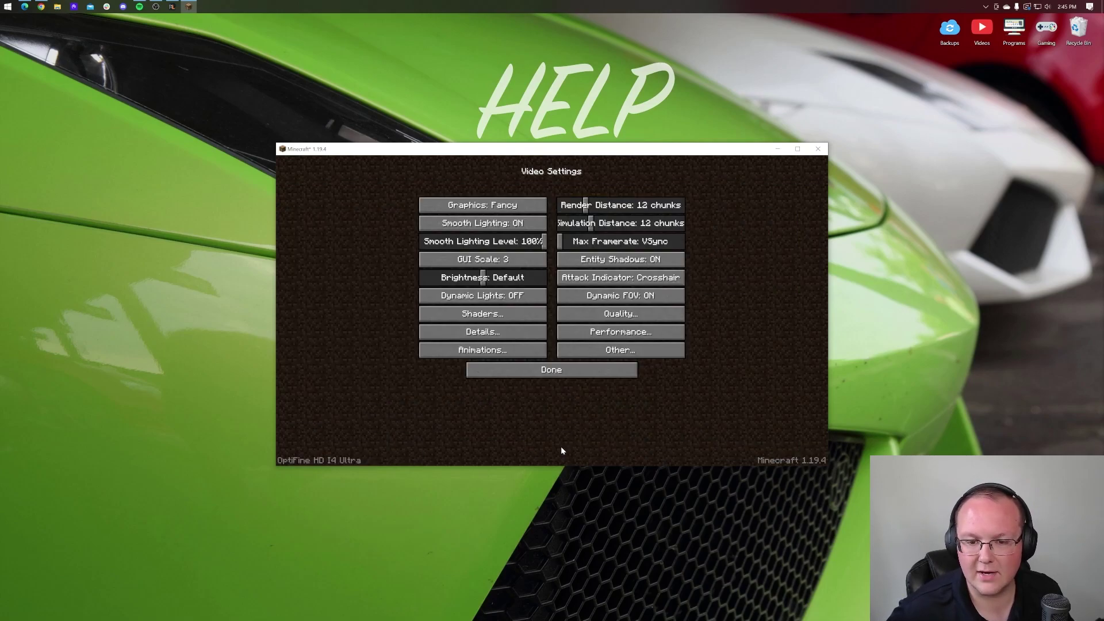
pyautogui.click(566, 371)
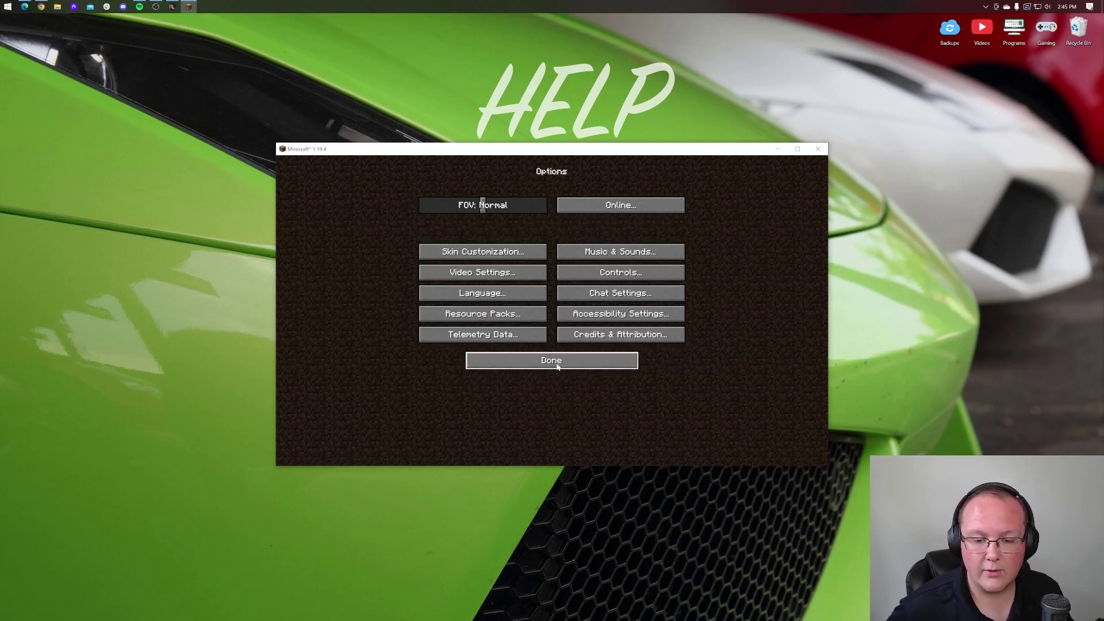
pyautogui.click(556, 365)
# - Load the singleplayer world Seed: The Breakdown
pyautogui.click(551, 284)
pyautogui.click(544, 229)
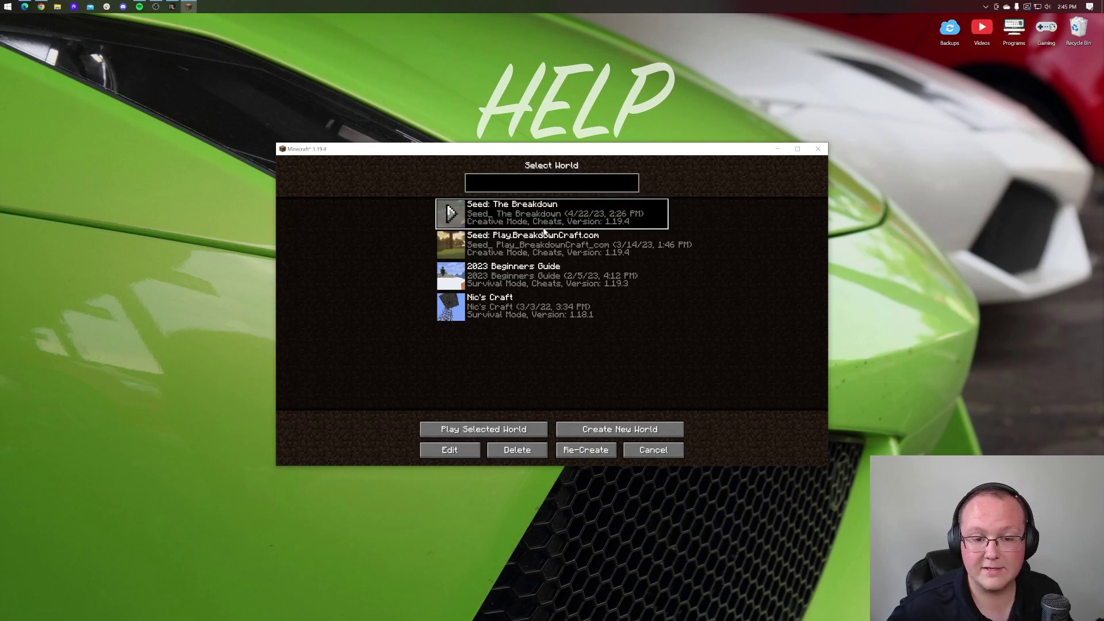
pyautogui.click(544, 230)
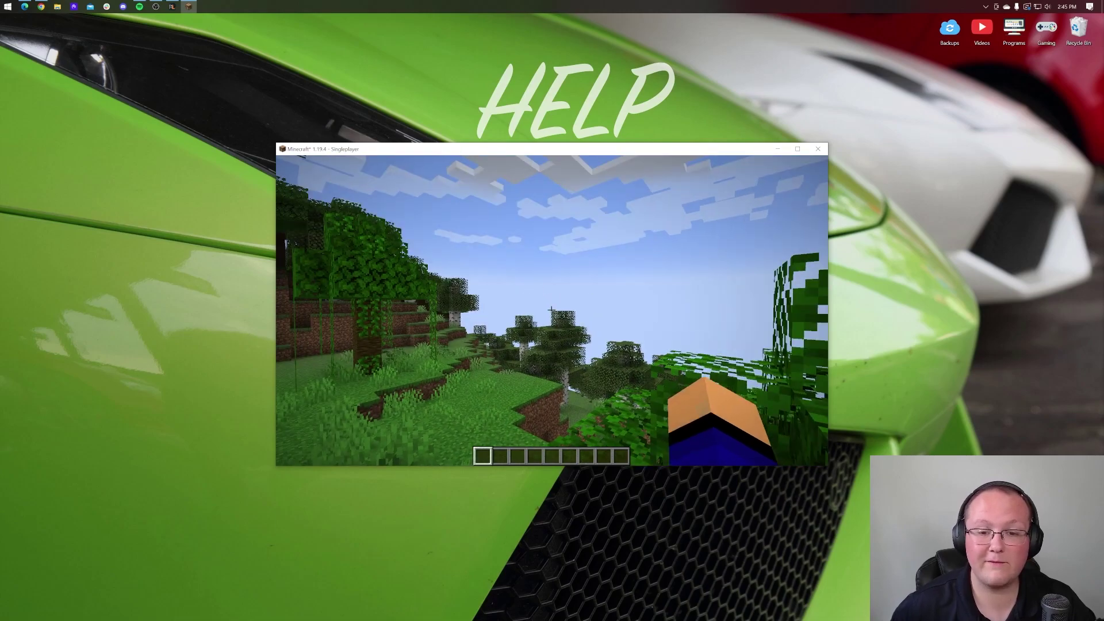
pyautogui.press('Escape')
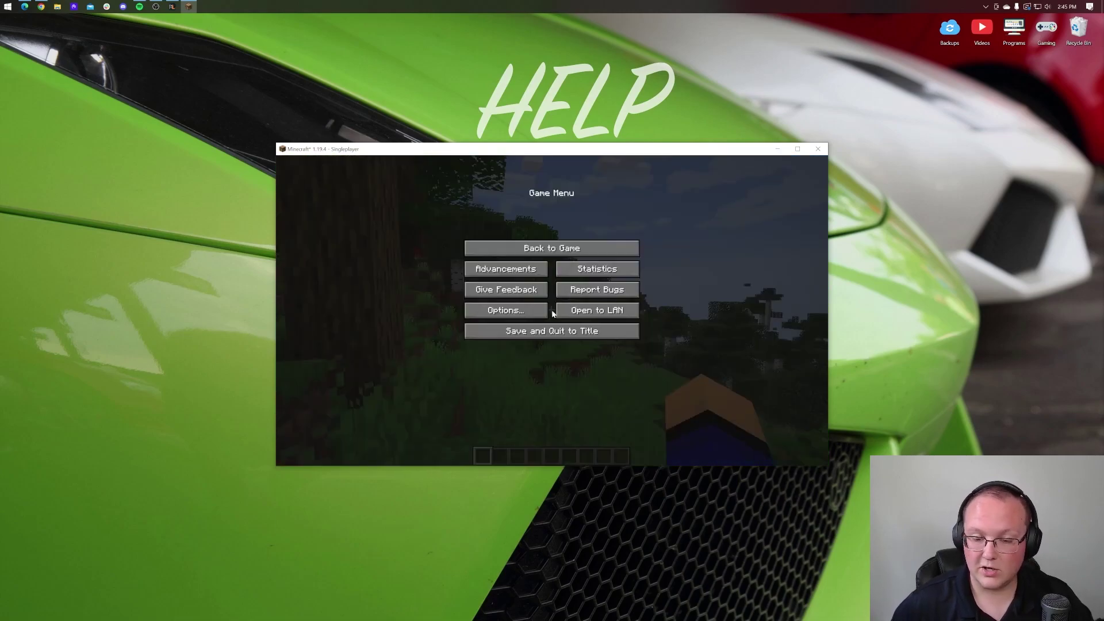
pyautogui.click(529, 313)
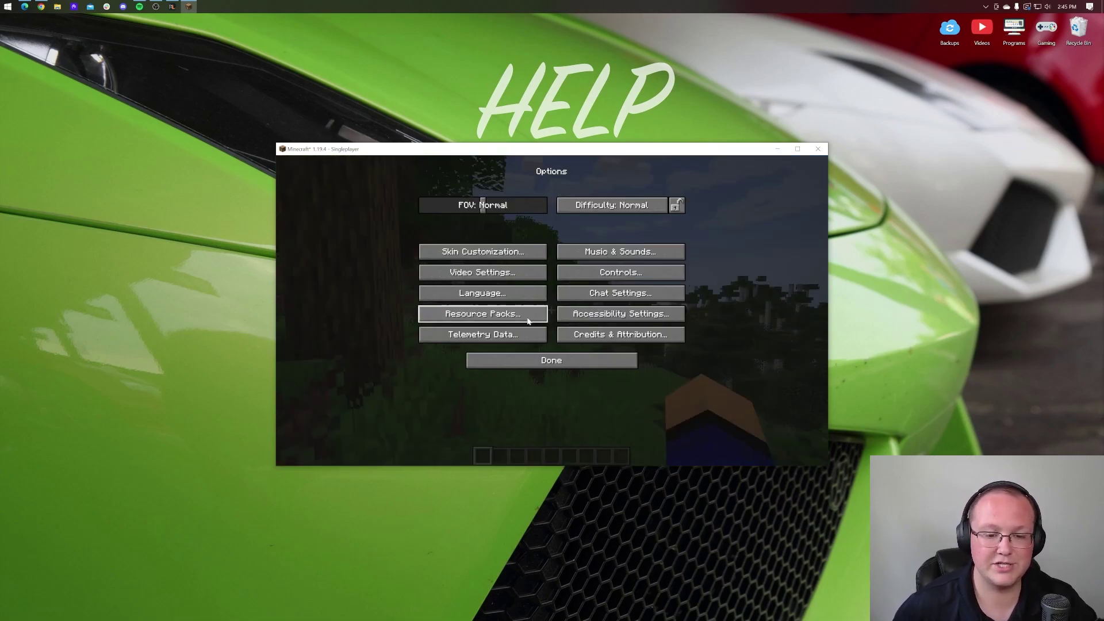
pyautogui.press('Escape')
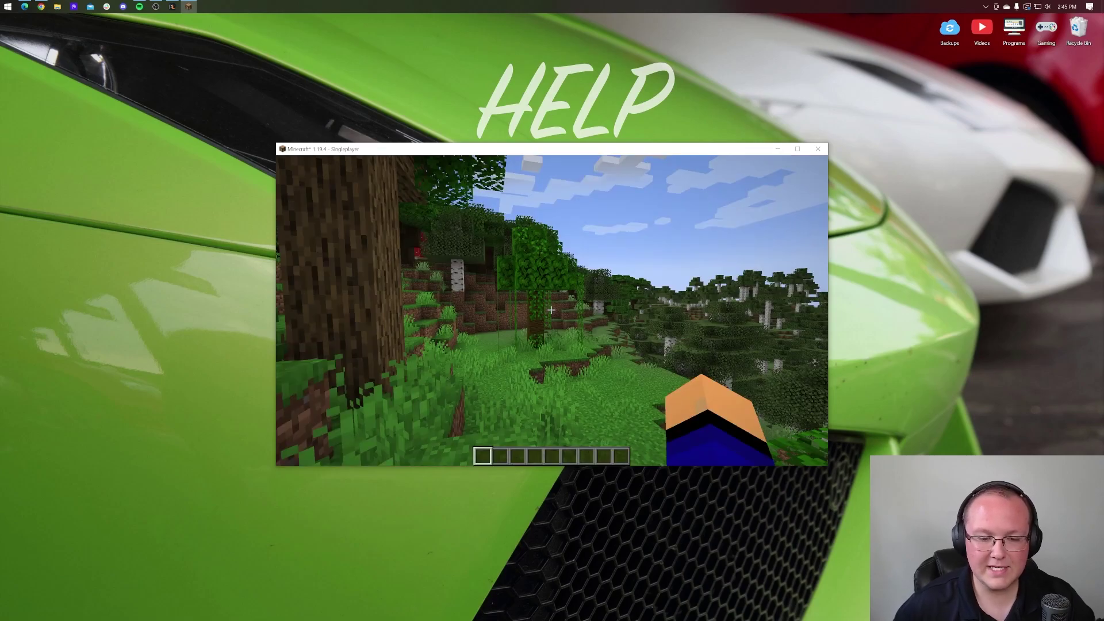
# - Look up the Zoom entry among the Miscellaneous key binds in the game's control options, and return to the world
pyautogui.press('super')
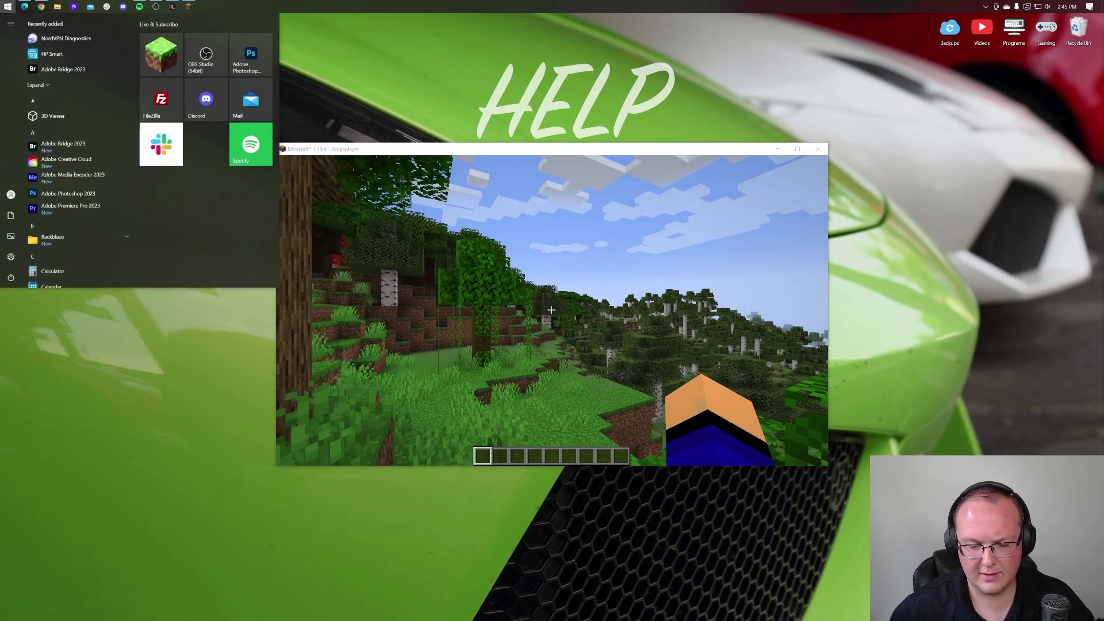
pyautogui.click(535, 317)
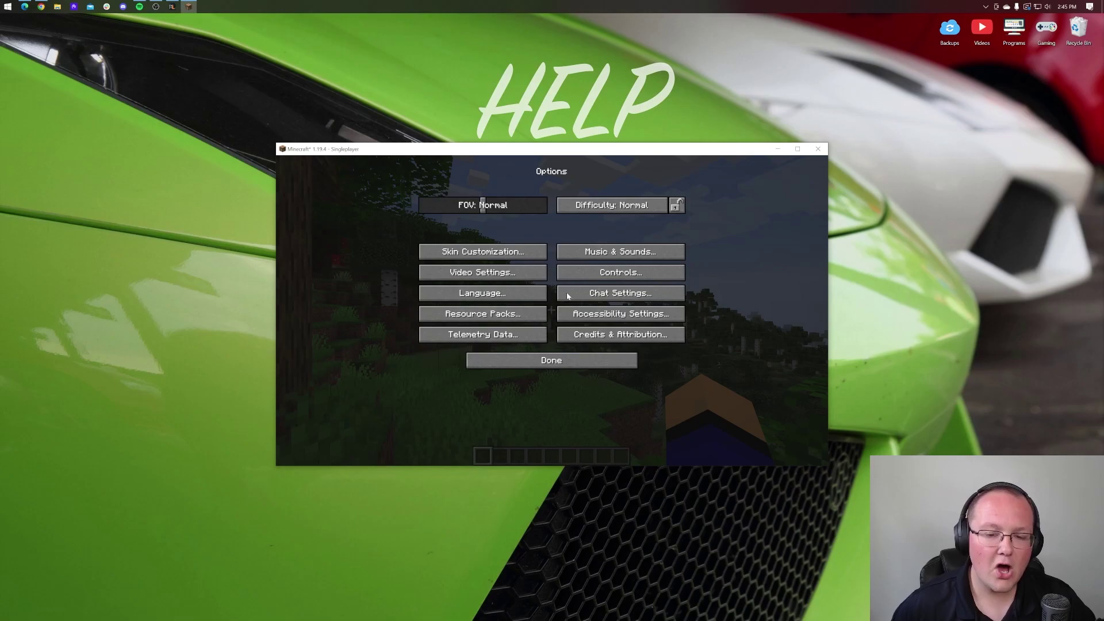
pyautogui.click(616, 274)
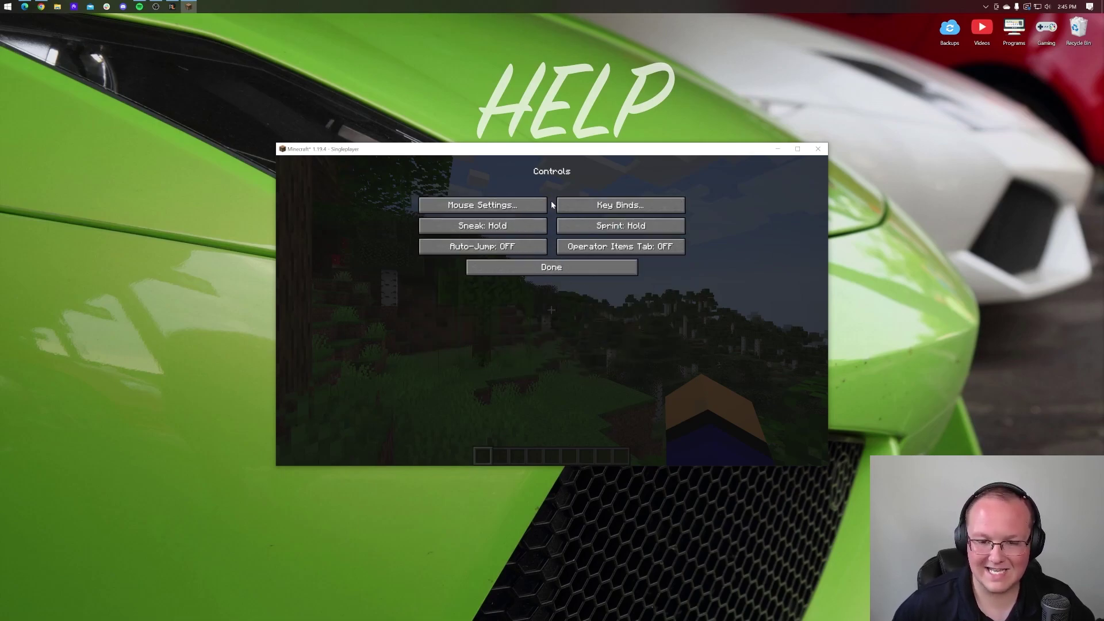
pyautogui.click(566, 205)
pyautogui.scroll(-20, 523, 305)
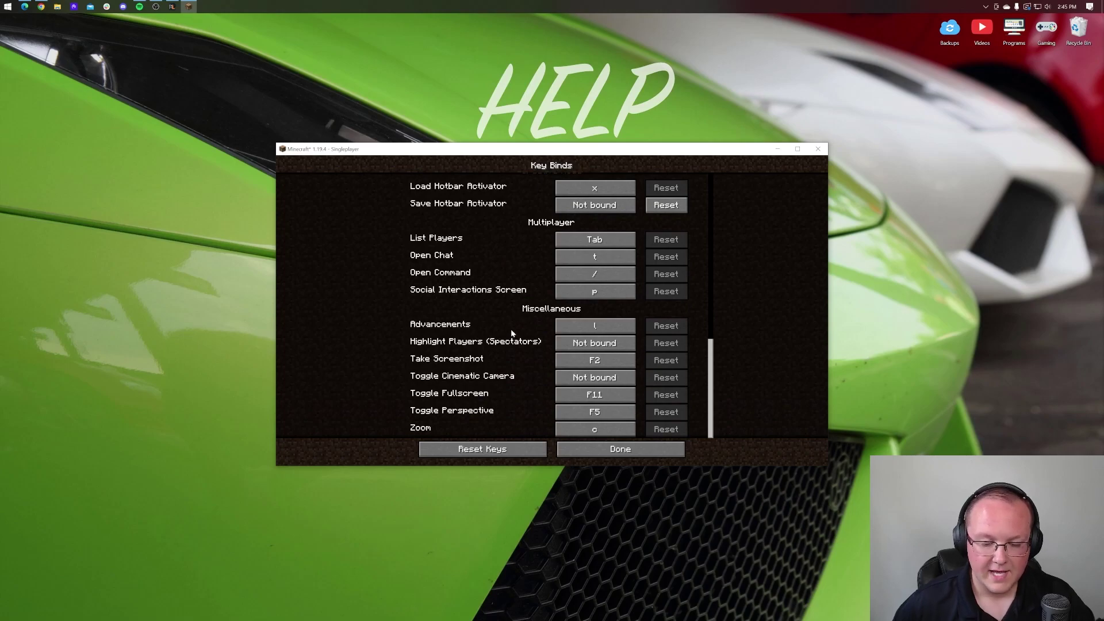
pyautogui.press('Escape')
pyautogui.press('Escape')
pyautogui.press('Escape')
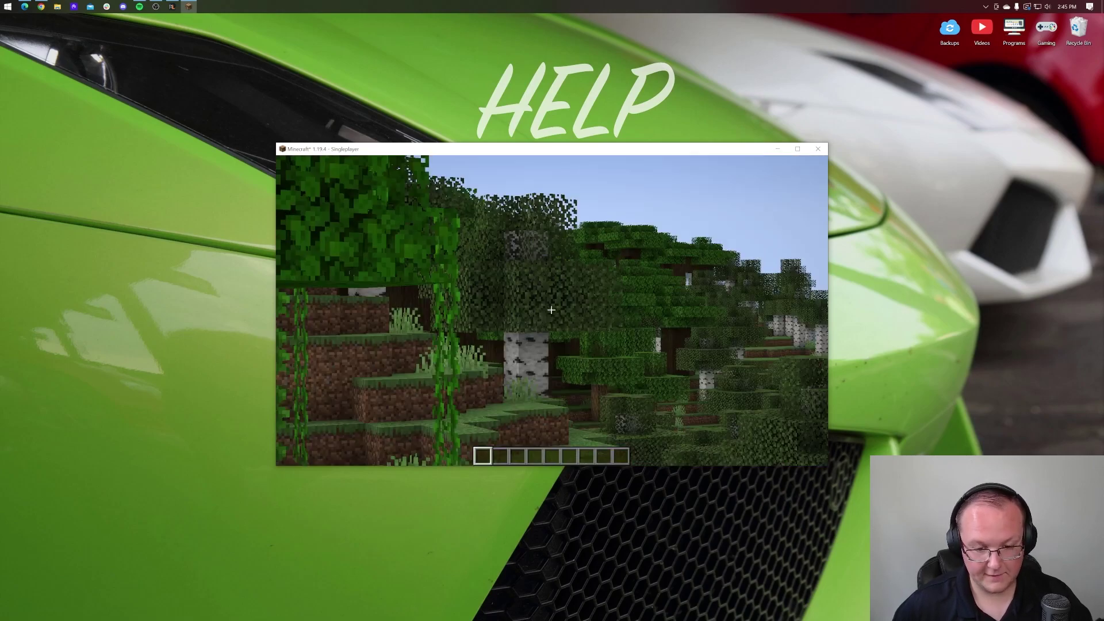